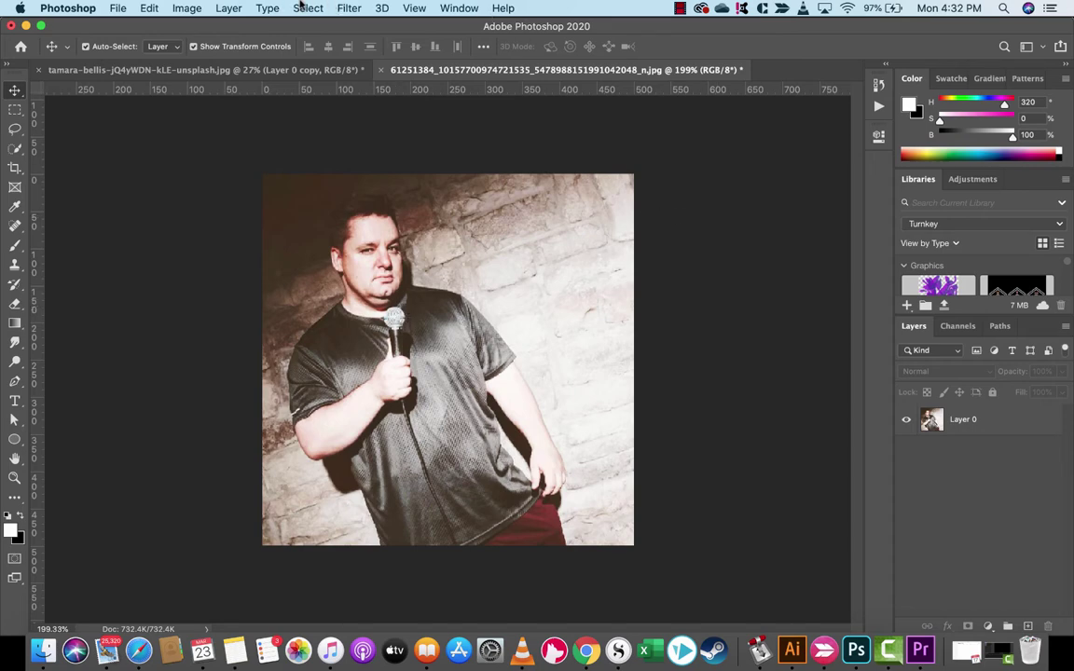
# Open Image Size for the 500 × 500 px portrait, leaving resampling at Nearest Neighbor.
pyautogui.click(349, 8)
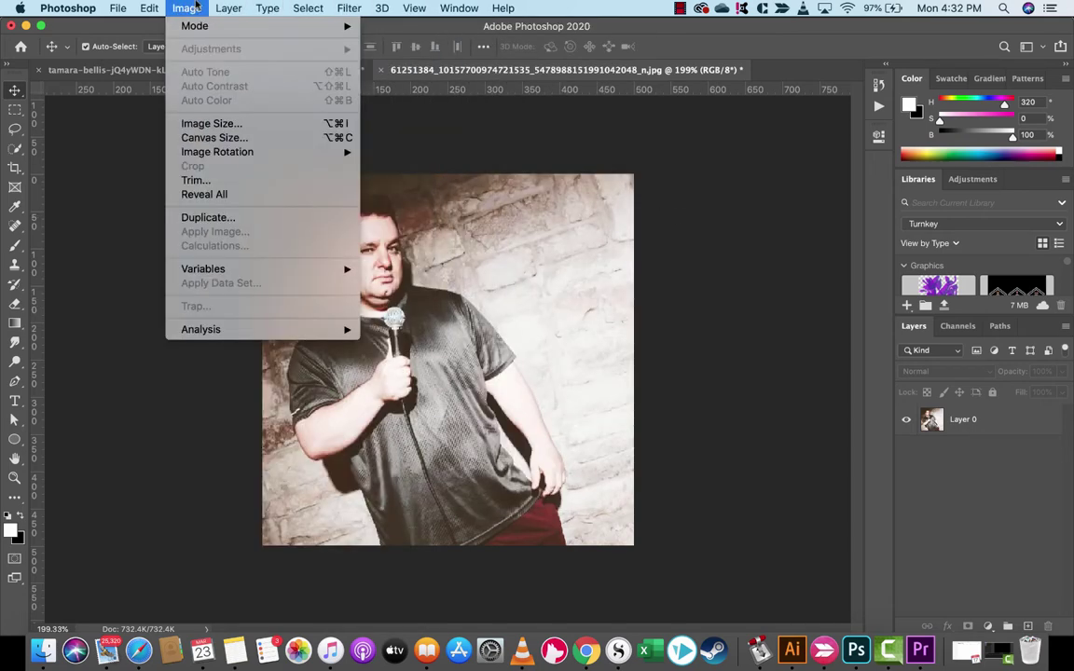
pyautogui.click(215, 123)
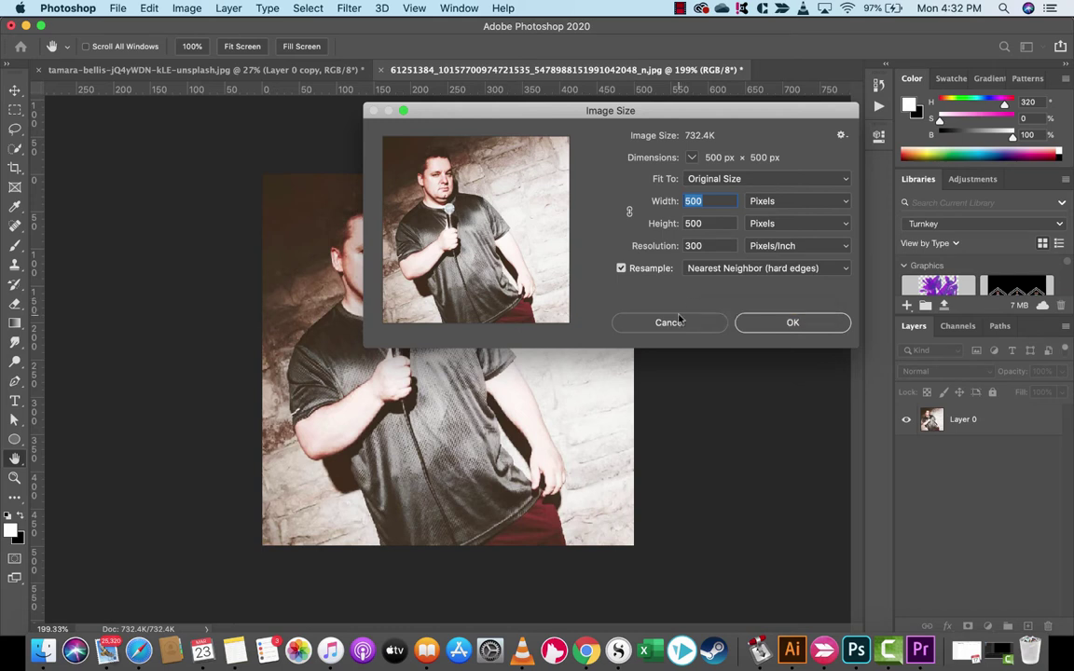
pyautogui.click(719, 269)
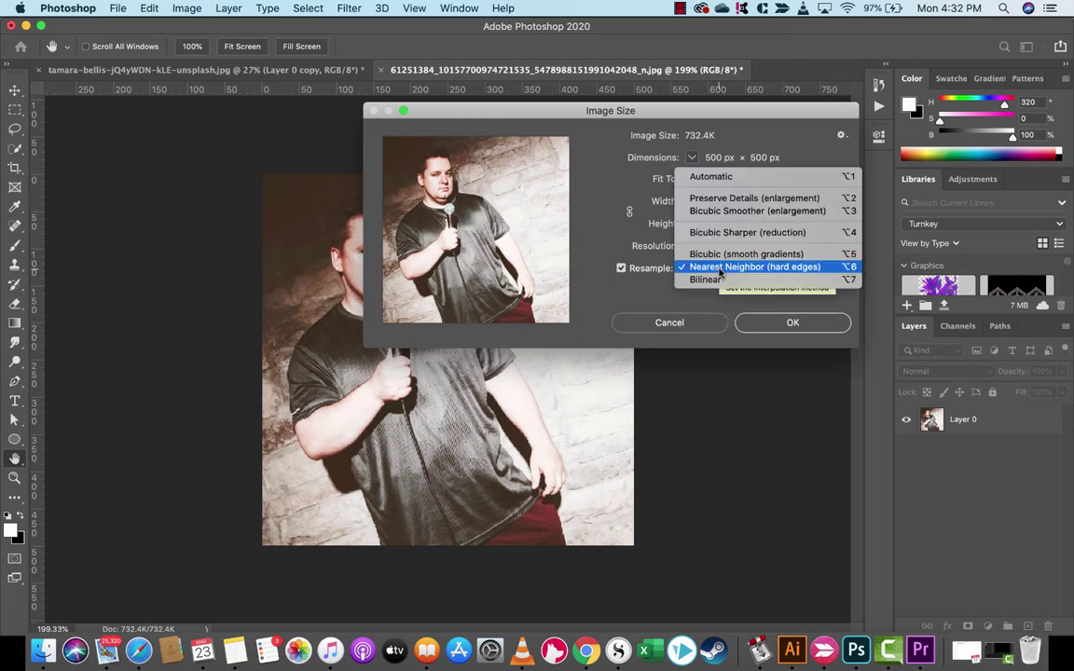
pyautogui.click(719, 268)
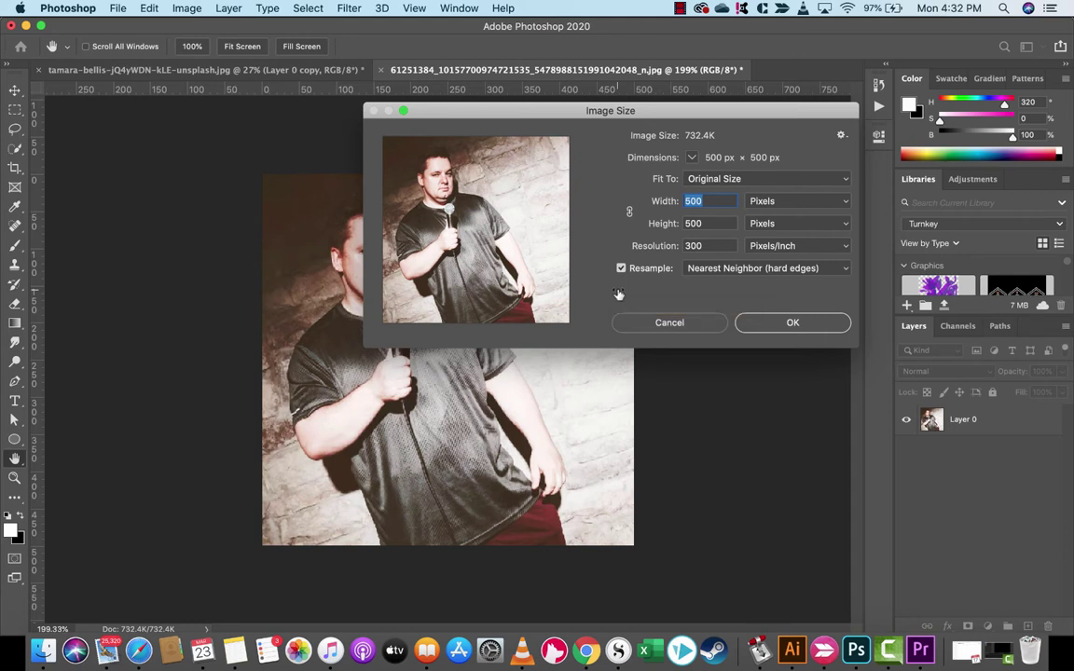
# Enter 5000 px as both the new width and height.
pyautogui.click(717, 199)
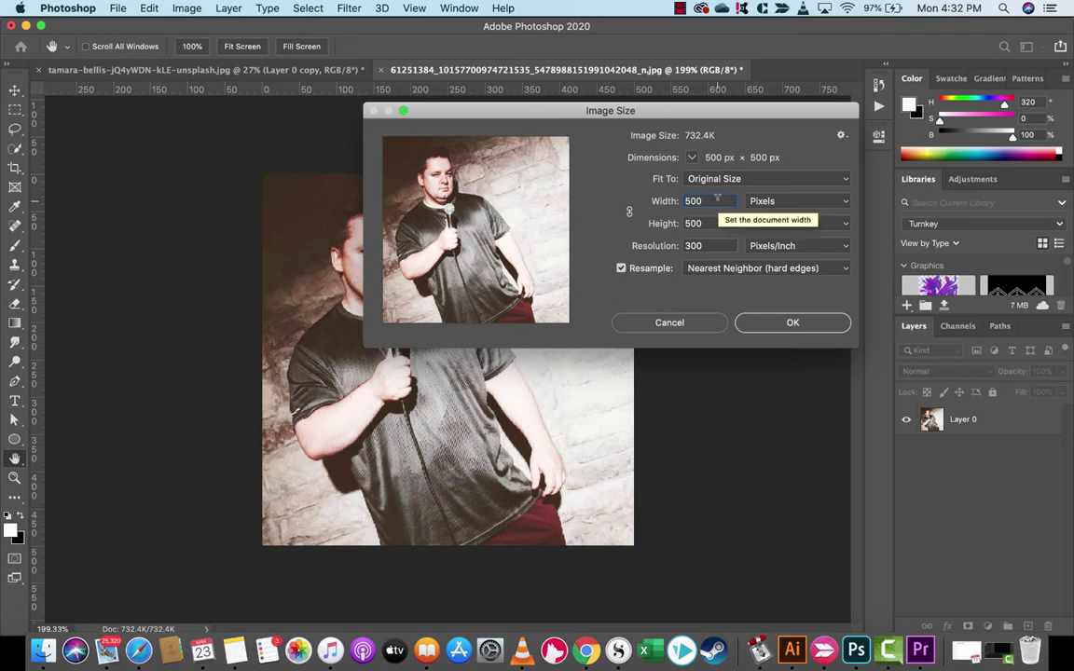
pyautogui.write('0')
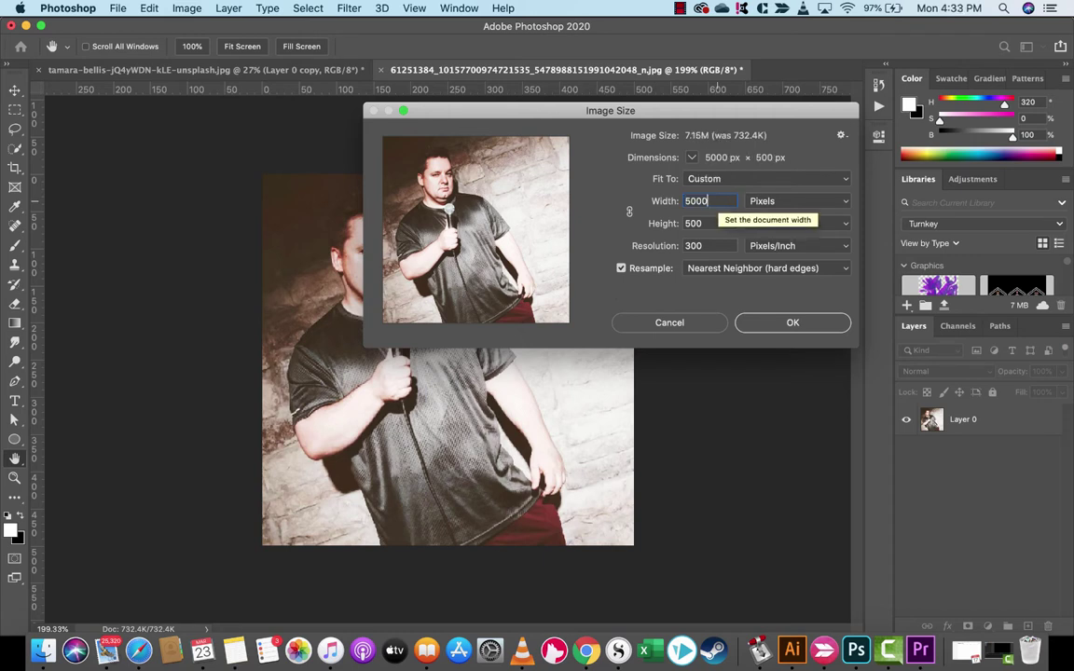
pyautogui.press('Tab')
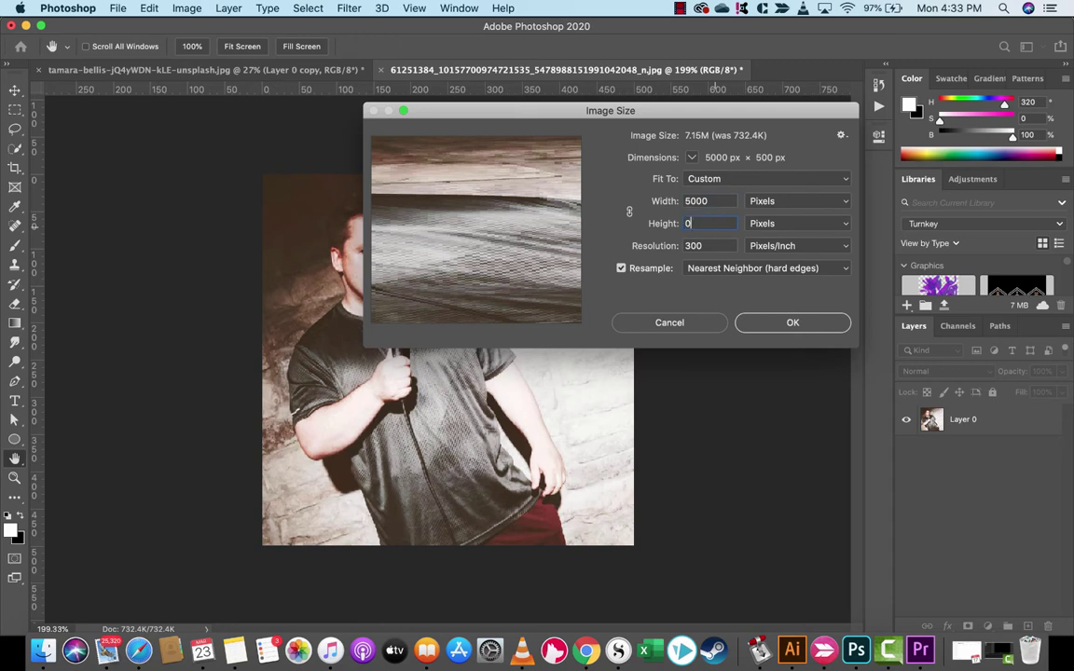
pyautogui.write('0000')
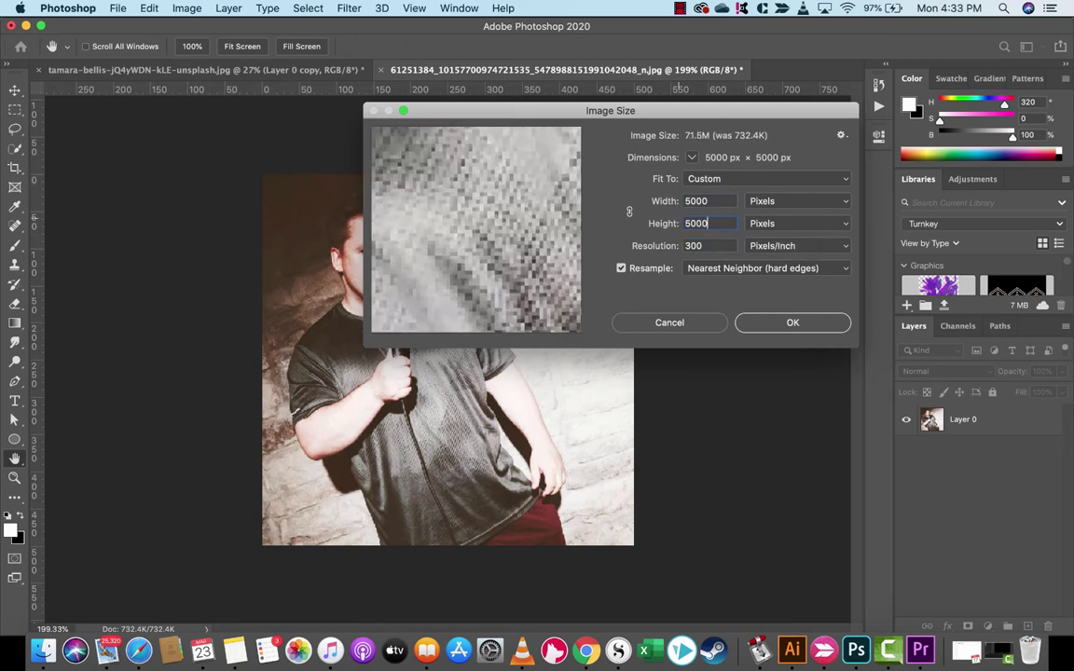
# Pan the preview onto the man's face and keep Nearest Neighbor resampling.
pyautogui.moveTo(428, 182); pyautogui.dragTo(458, 234)
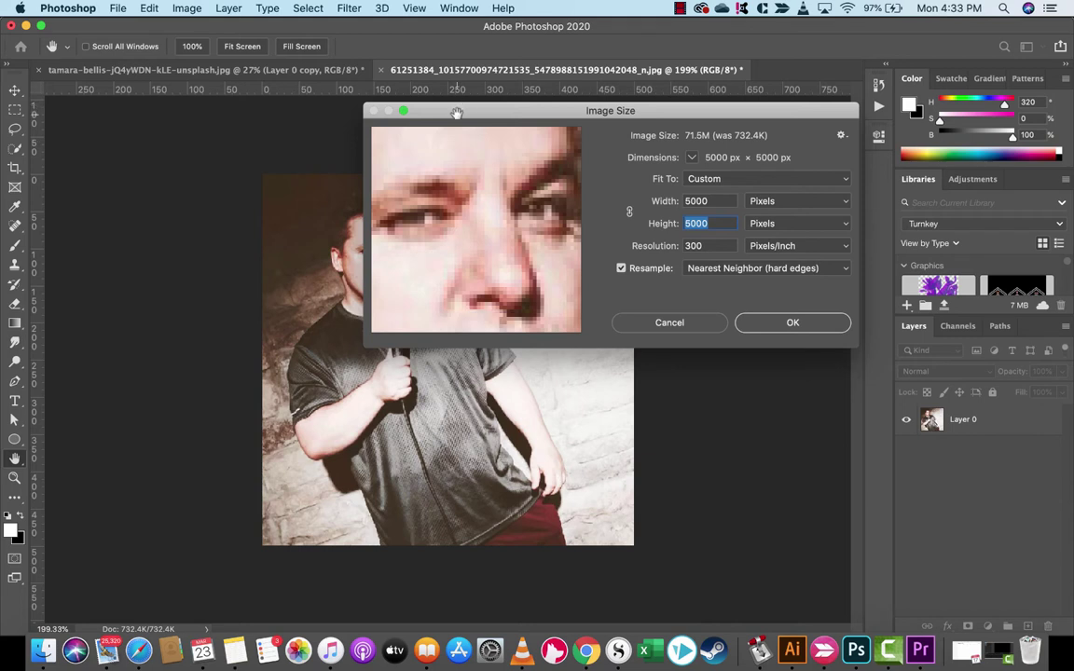
pyautogui.moveTo(456, 110); pyautogui.dragTo(555, 130)
pyautogui.moveTo(490, 215); pyautogui.dragTo(559, 227)
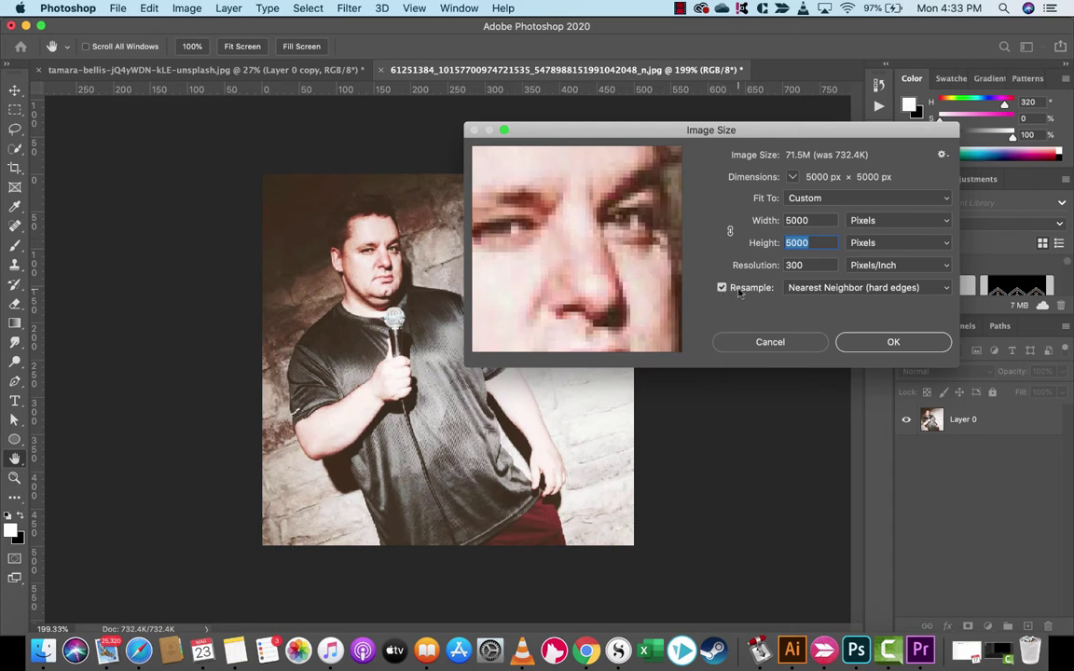
pyautogui.click(809, 289)
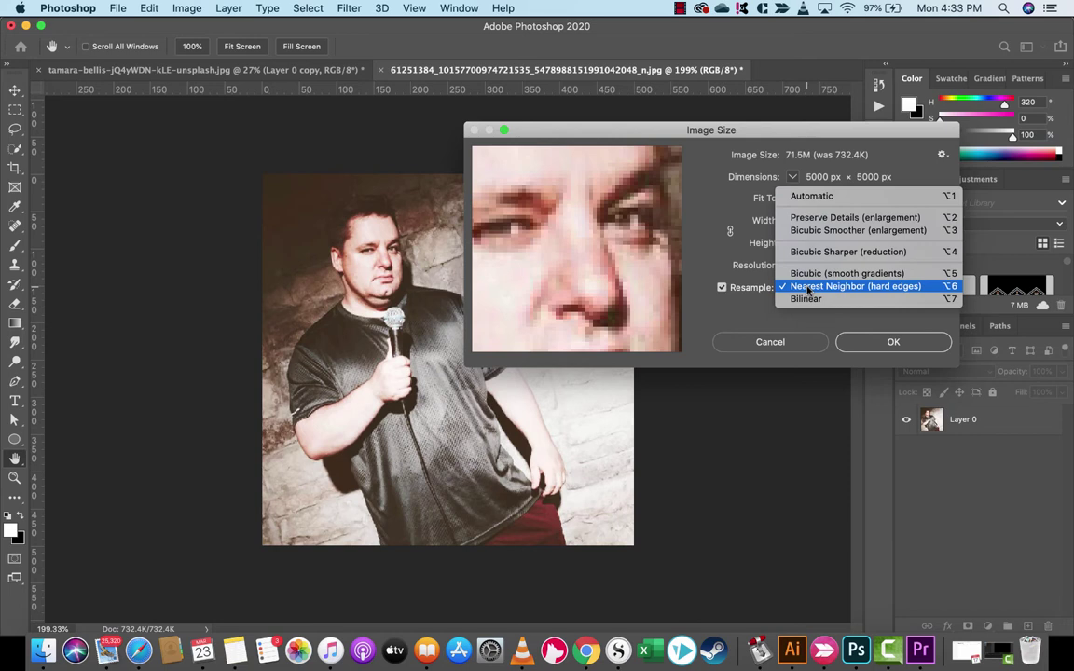
pyautogui.click(807, 287)
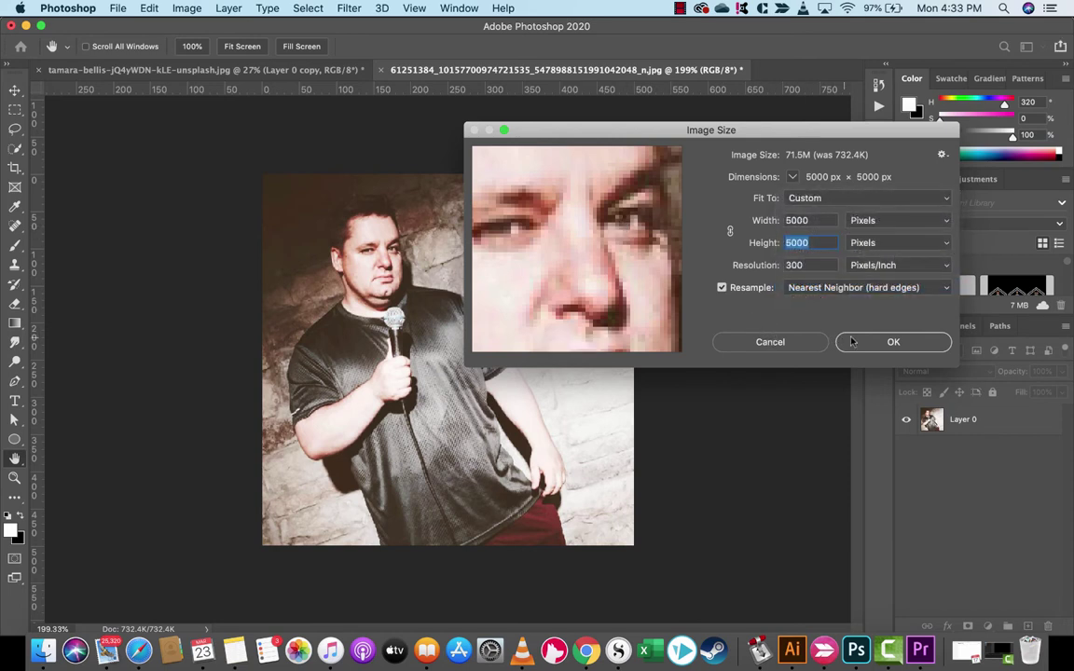
# Apply the 5000 px Nearest Neighbor resize, inspect the pixelation, then undo it to 500 px.
pyautogui.click(893, 342)
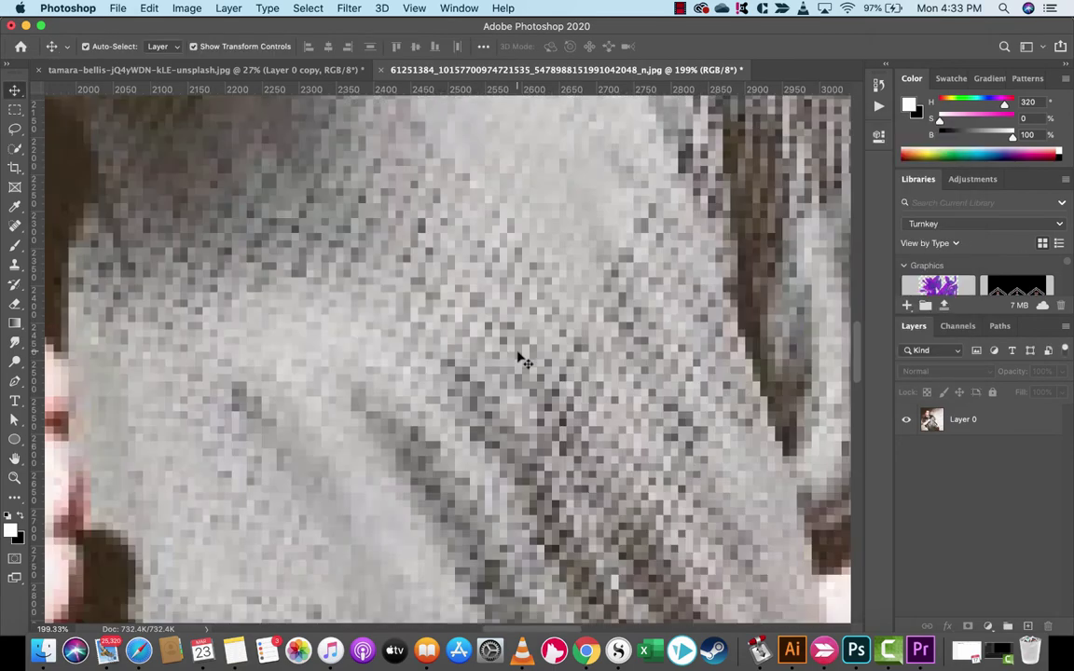
pyautogui.scroll(-10, 520, 359)
pyautogui.scroll(4, 520, 359)
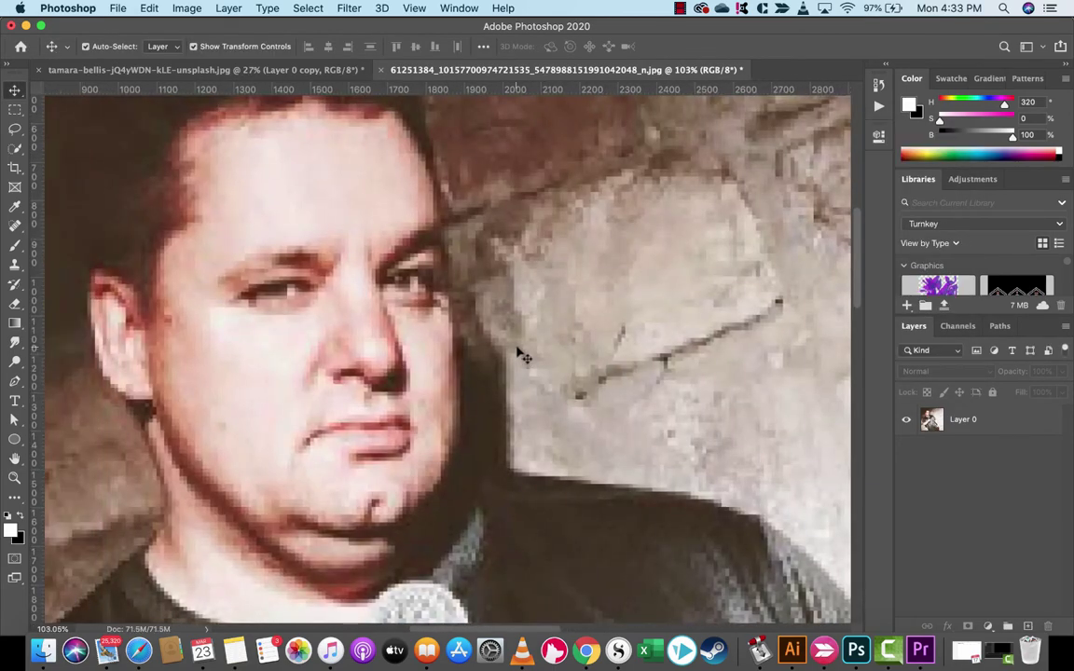
pyautogui.press('super')
pyautogui.press('super+z')
pyautogui.press('super+z')
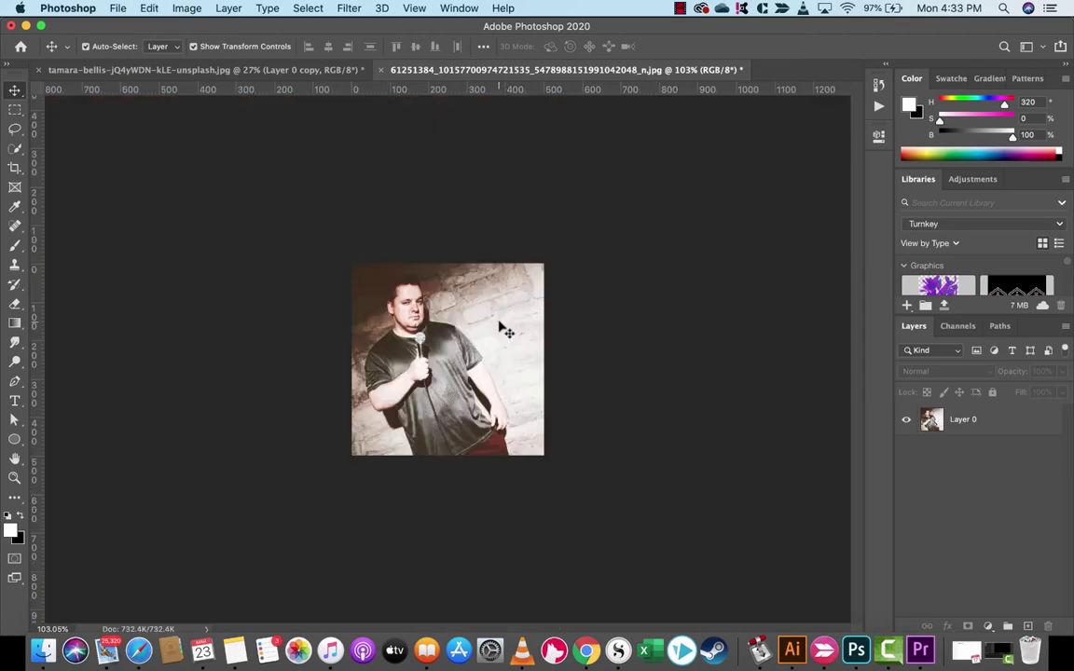
# Locate the Preferences submenu under the Photoshop menu to reach Technology Previews.
pyautogui.click(88, 7)
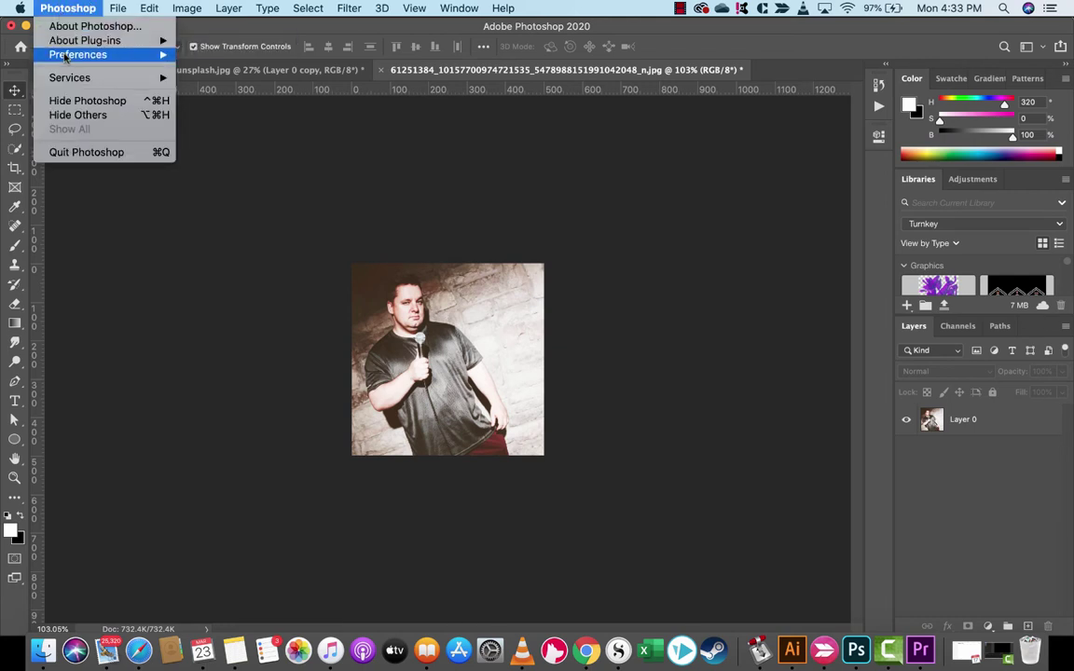
pyautogui.click(58, 6)
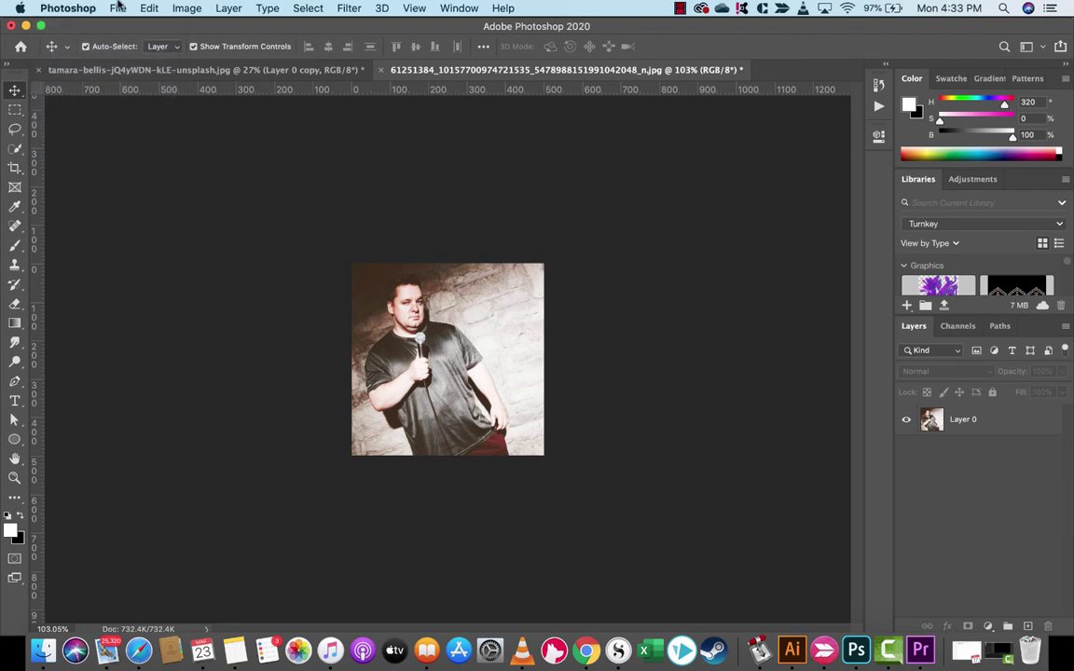
pyautogui.click(117, 8)
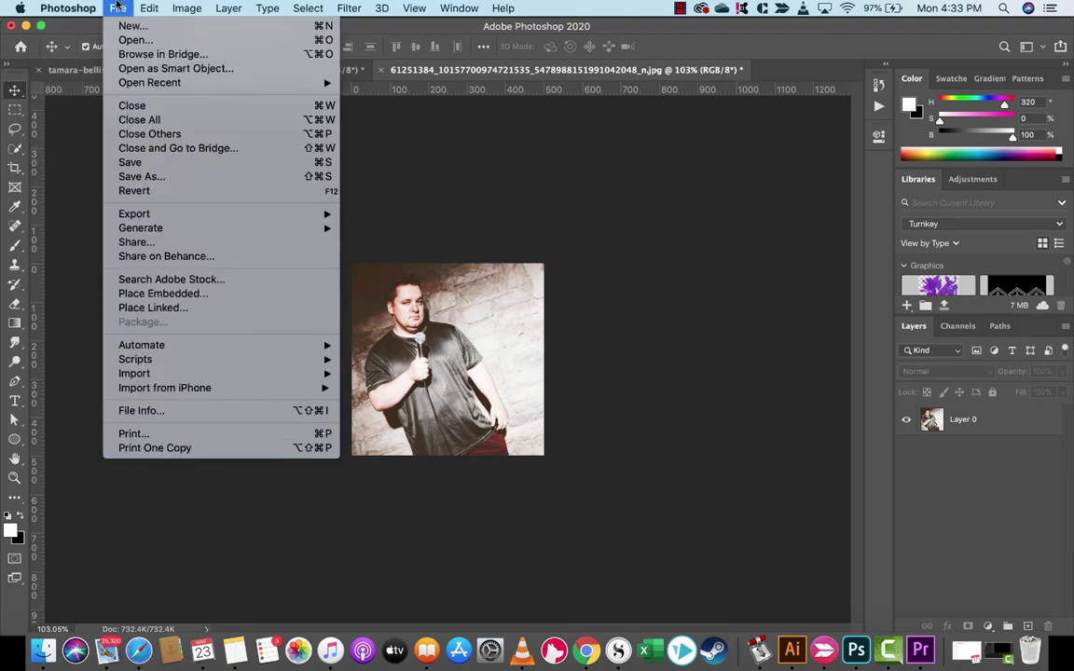
pyautogui.moveTo(77, 6)
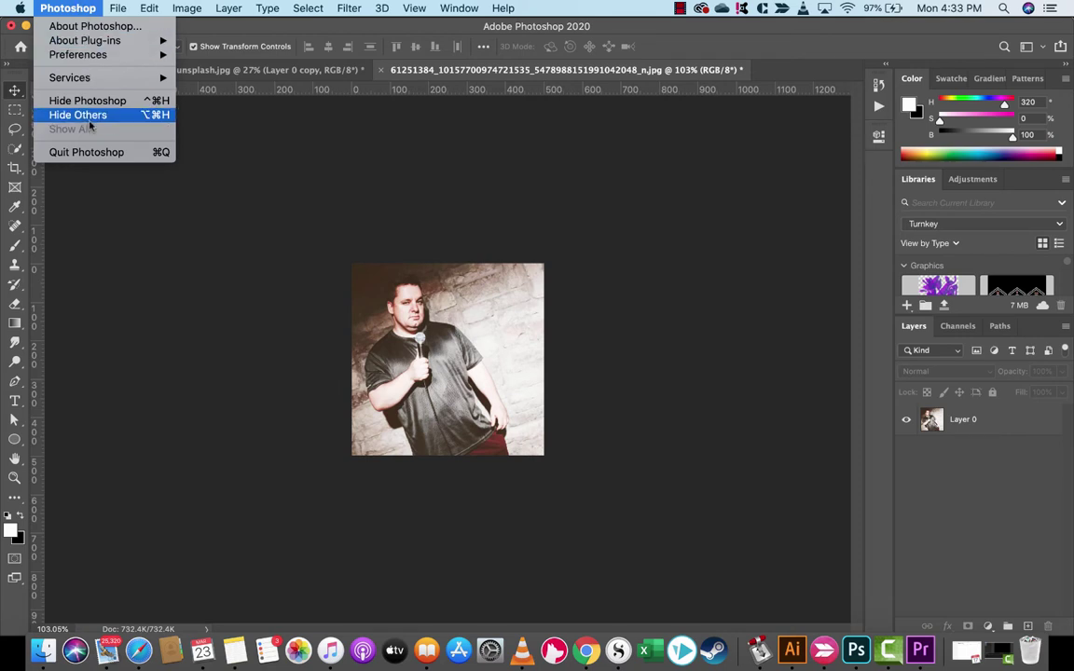
pyautogui.moveTo(81, 58)
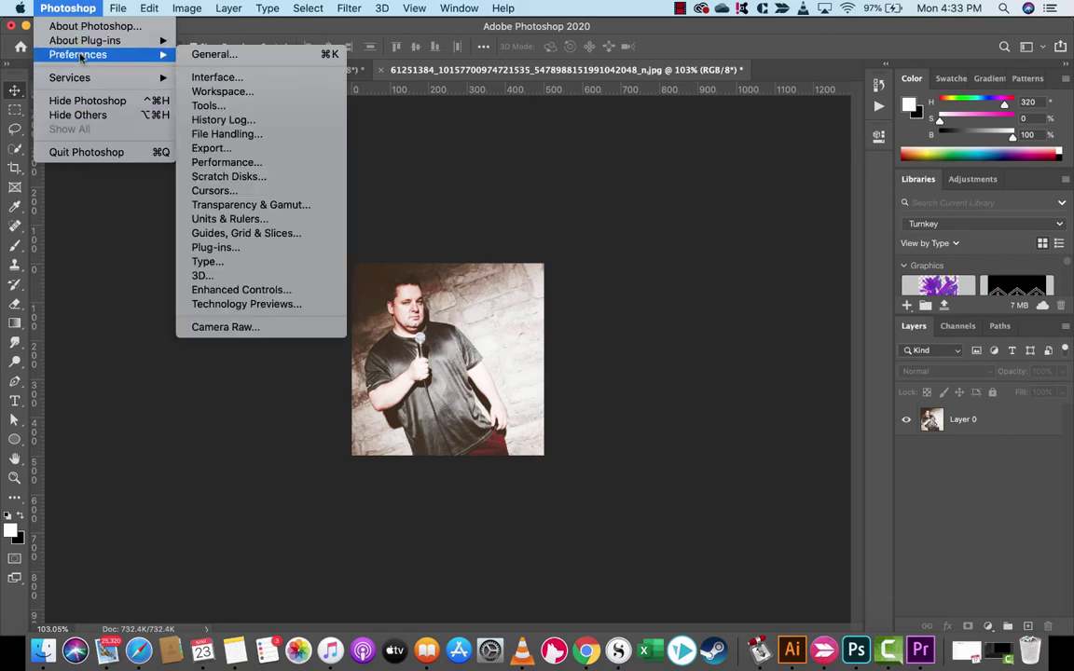
# Tick Enable Preserve Details 2.0 Upscale in Technology Previews and confirm the preferences.
pyautogui.click(239, 305)
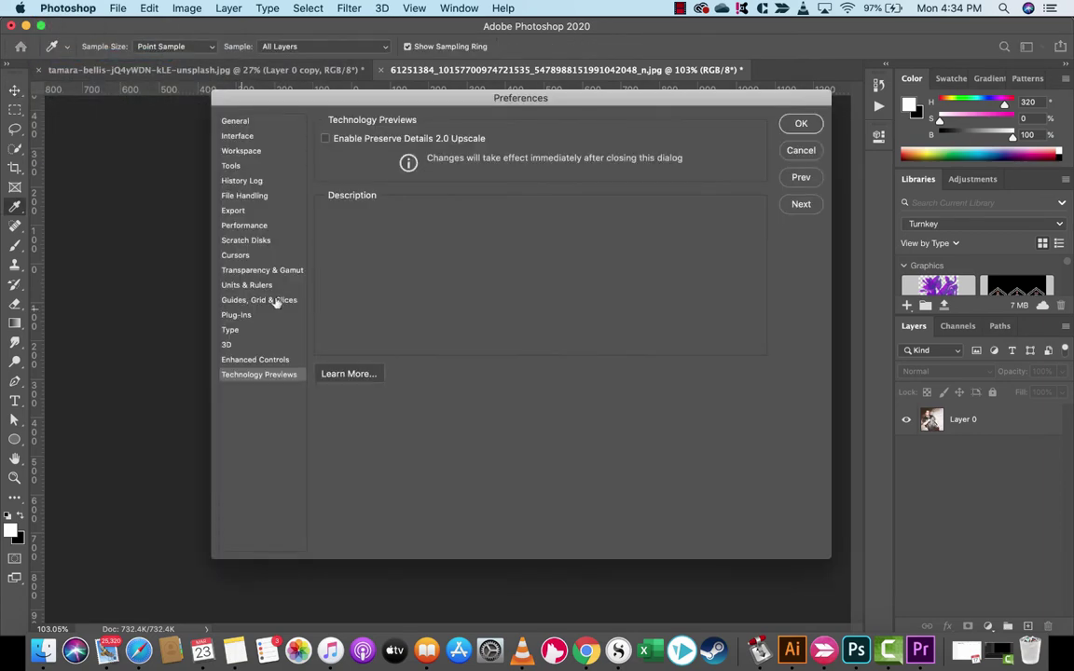
pyautogui.click(238, 121)
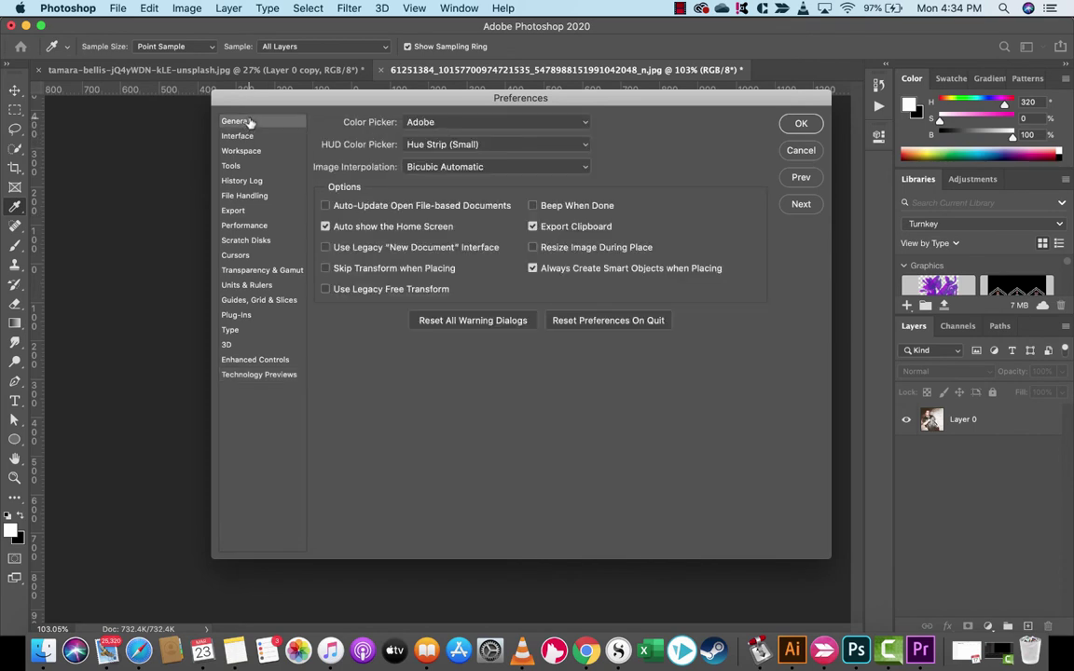
pyautogui.click(252, 376)
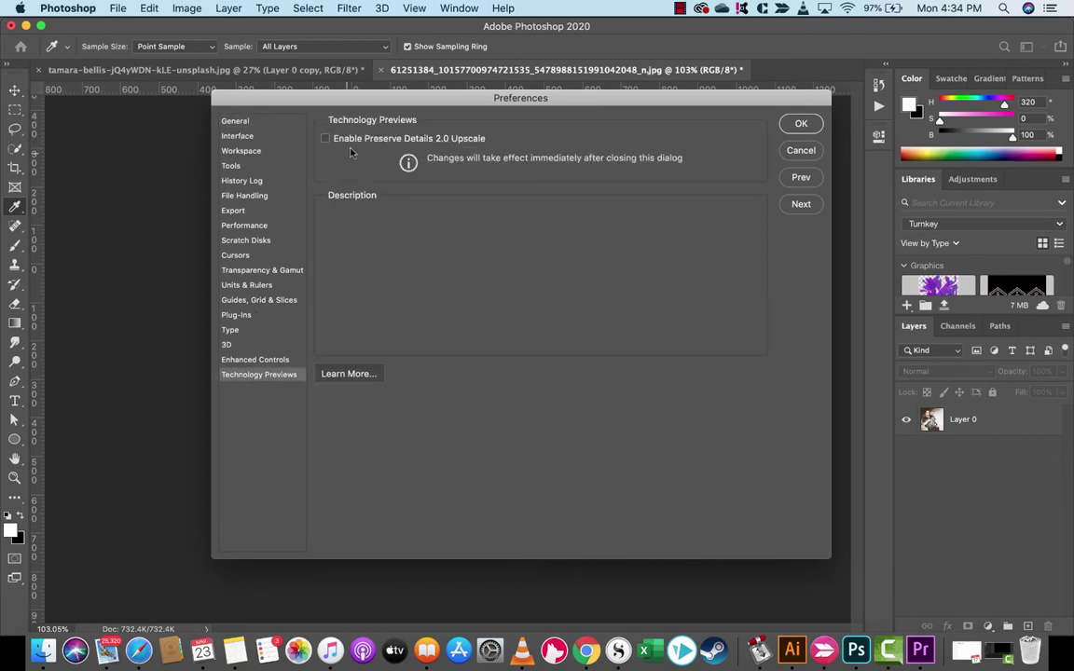
pyautogui.moveTo(364, 145)
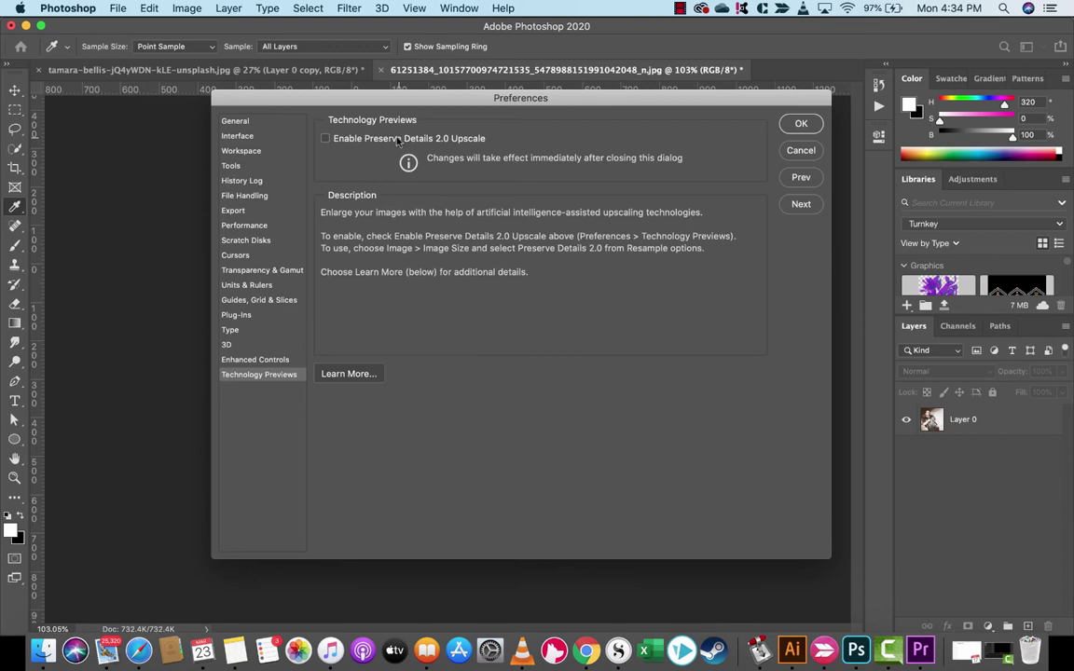
pyautogui.click(326, 139)
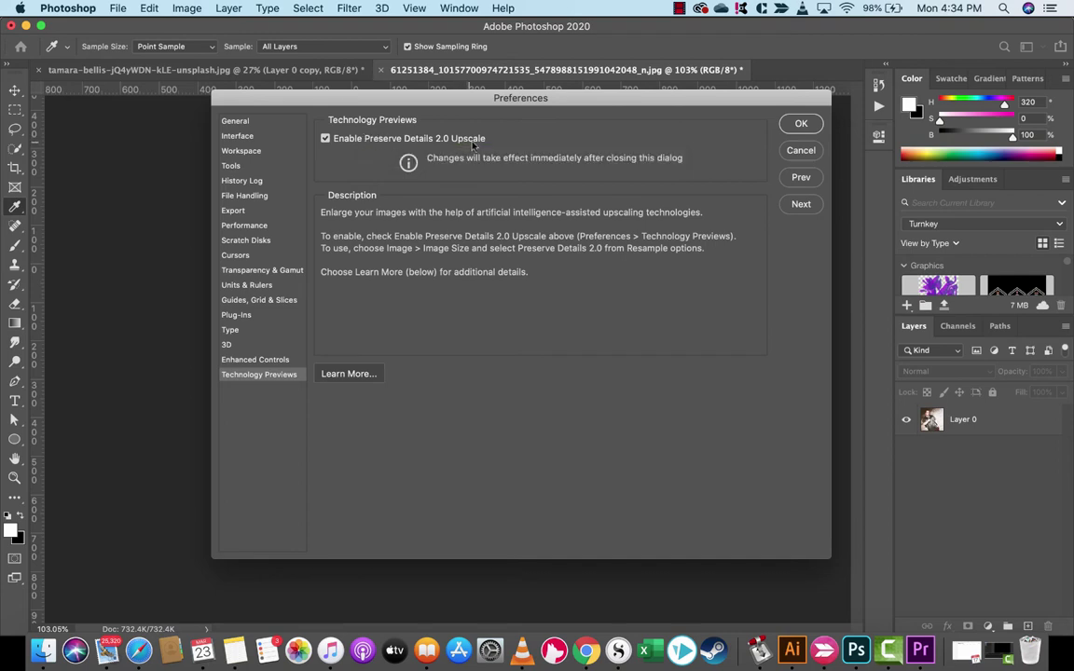
pyautogui.click(801, 124)
pyautogui.press('v')
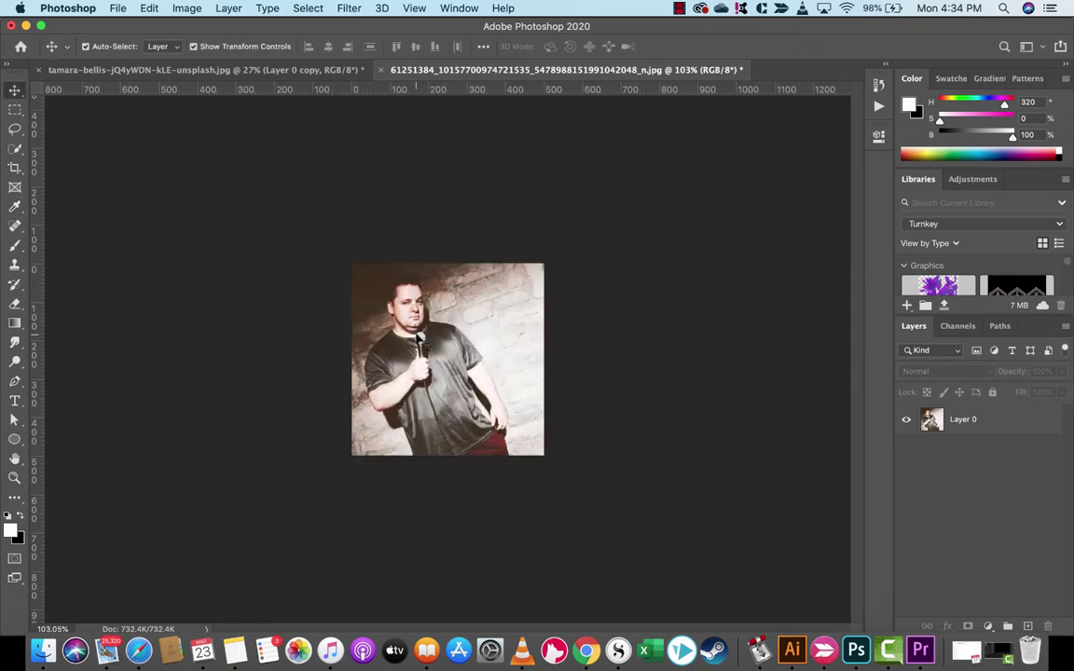
pyautogui.scroll(3, 424, 345)
pyautogui.scroll(-2, 424, 345)
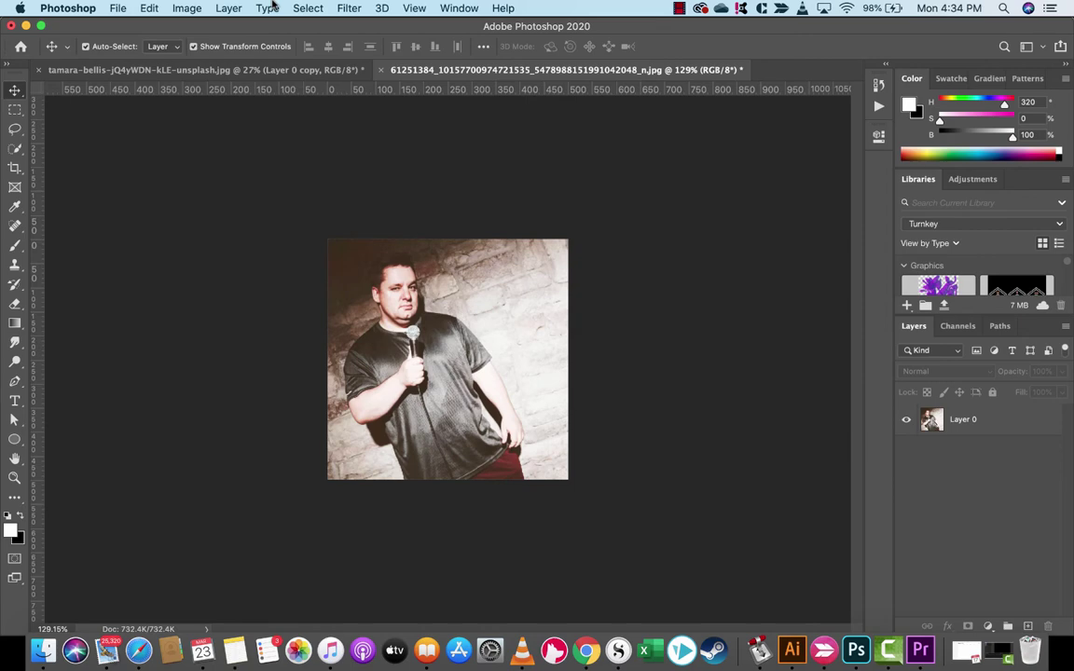
# Open the Image Size dialog for the 500 × 500 px portrait.
pyautogui.click(191, 8)
pyautogui.click(202, 6)
pyautogui.click(202, 6)
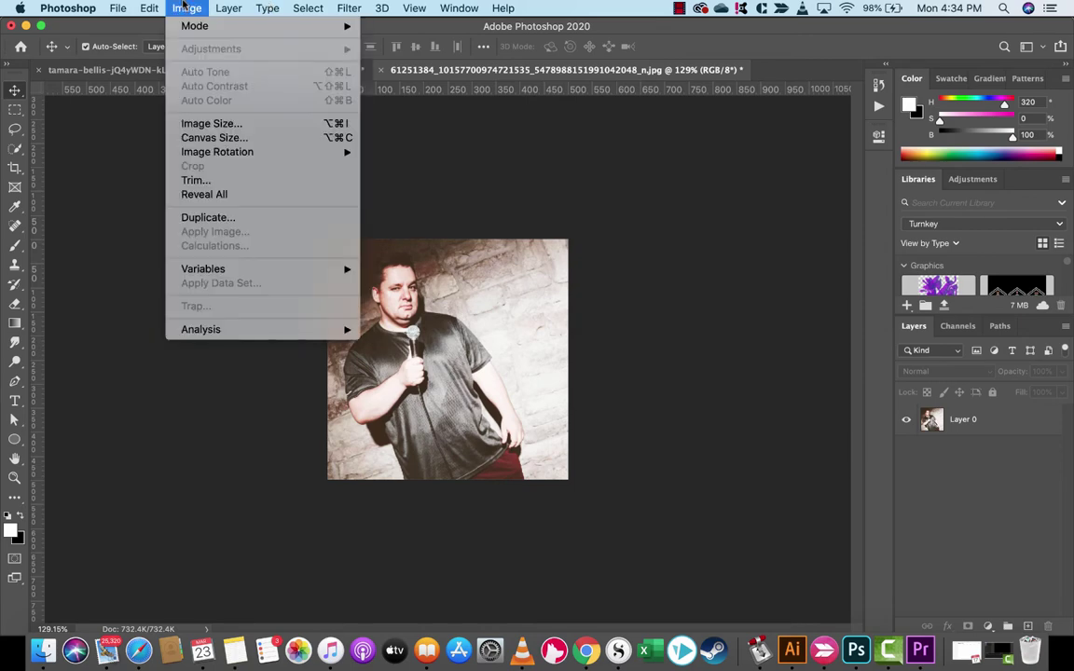
pyautogui.click(203, 125)
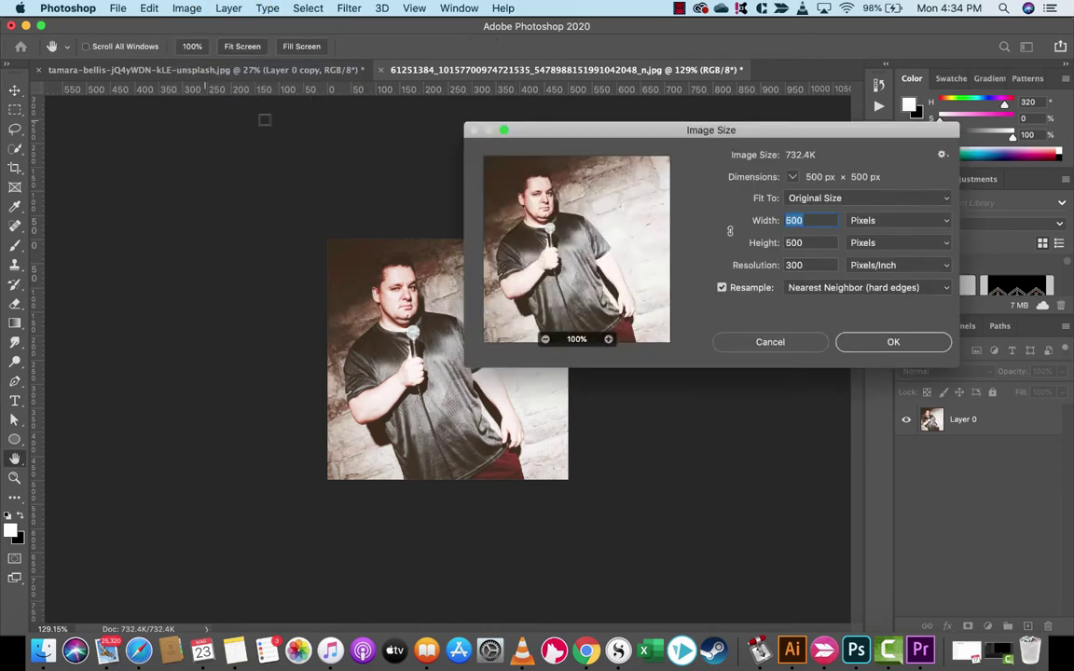
# Set width and height to 5000 × 5000 px.
pyautogui.click(824, 217)
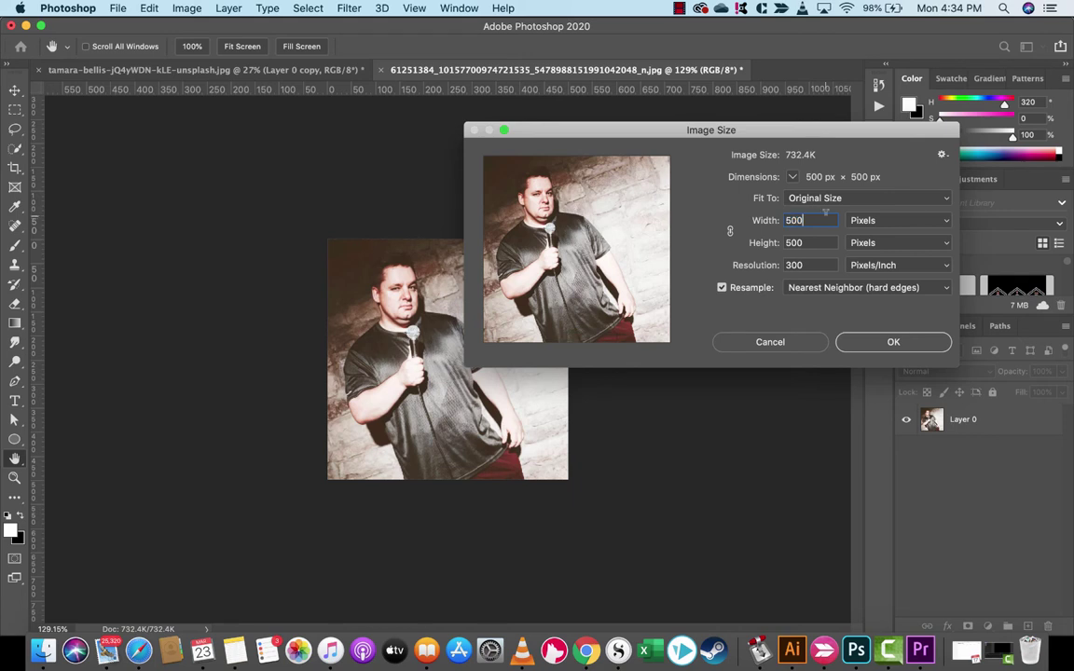
pyautogui.write('0')
pyautogui.press('Tab')
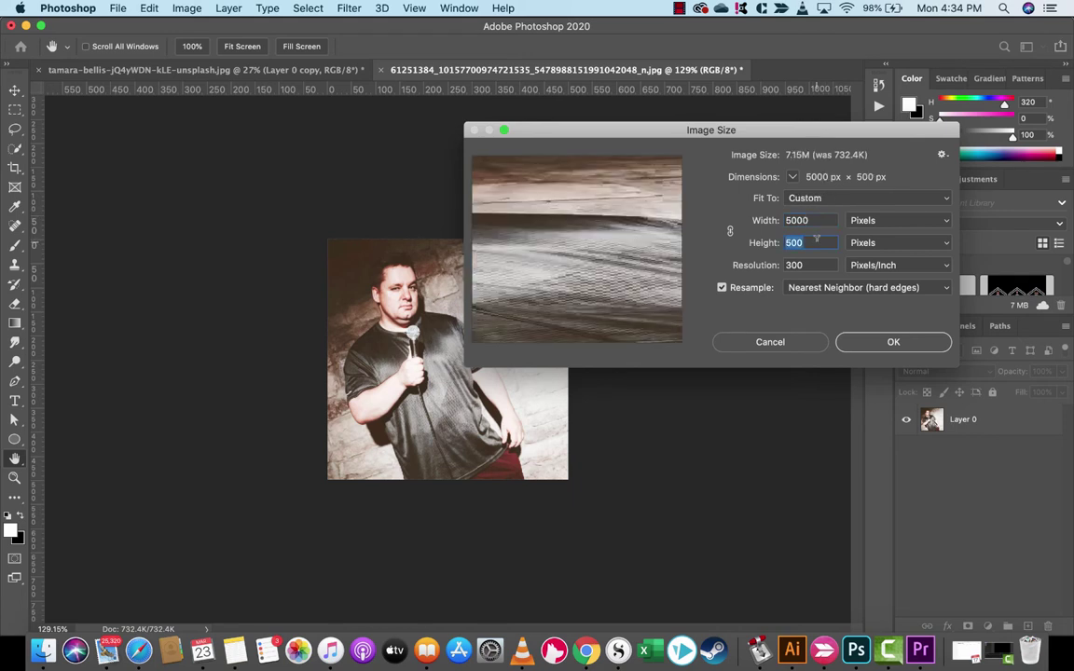
pyautogui.write('0')
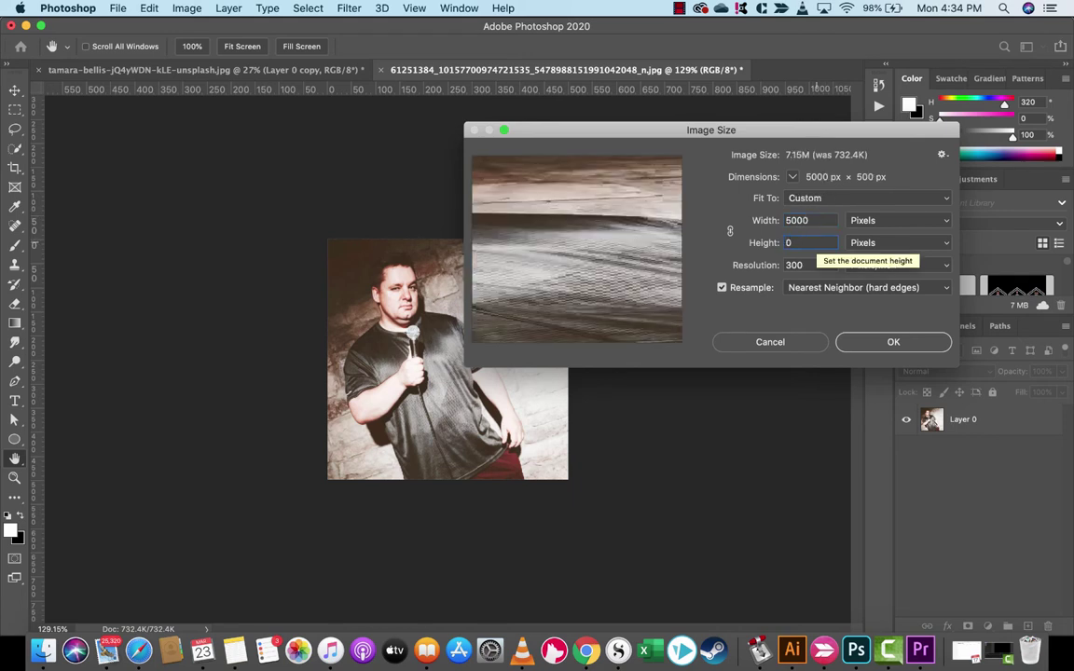
pyautogui.press('BackSpace')
pyautogui.write('500')
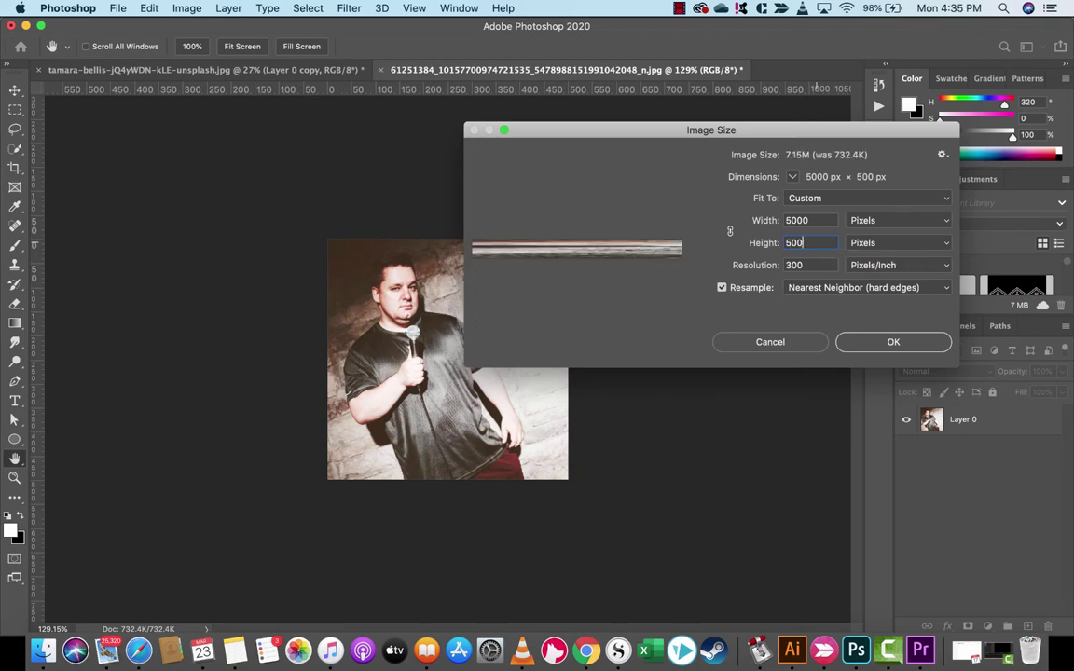
pyautogui.write('0')
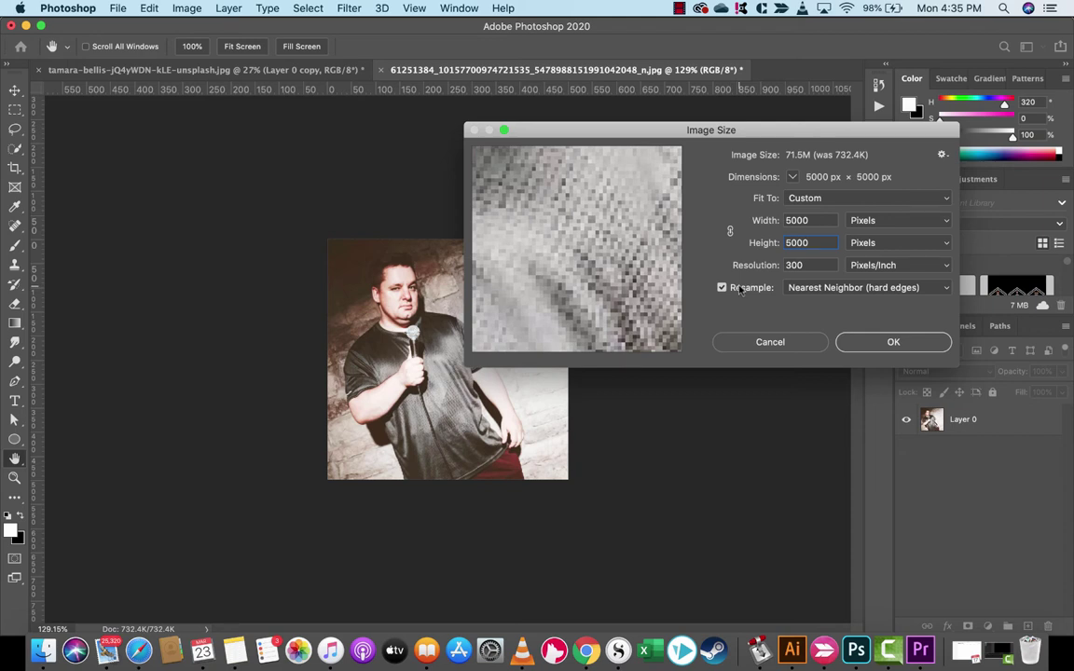
# Compare Automatic and Nearest Neighbor resampling in the preview, ending on Nearest Neighbor.
pyautogui.click(797, 295)
pyautogui.click(819, 187)
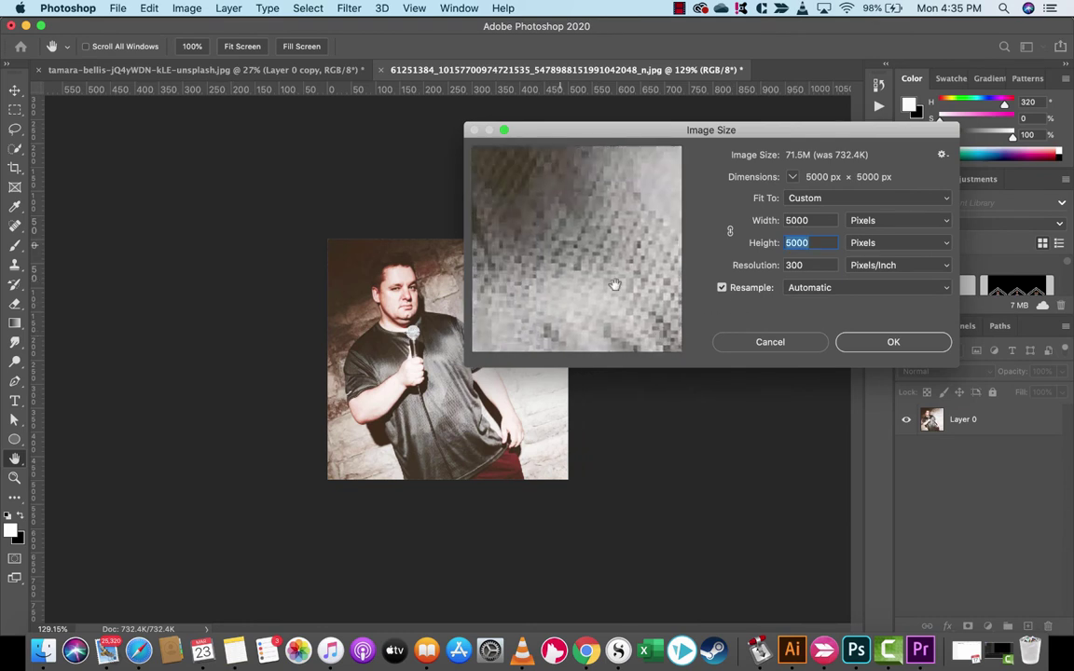
pyautogui.moveTo(614, 285); pyautogui.dragTo(662, 357)
pyautogui.moveTo(546, 210); pyautogui.dragTo(616, 305)
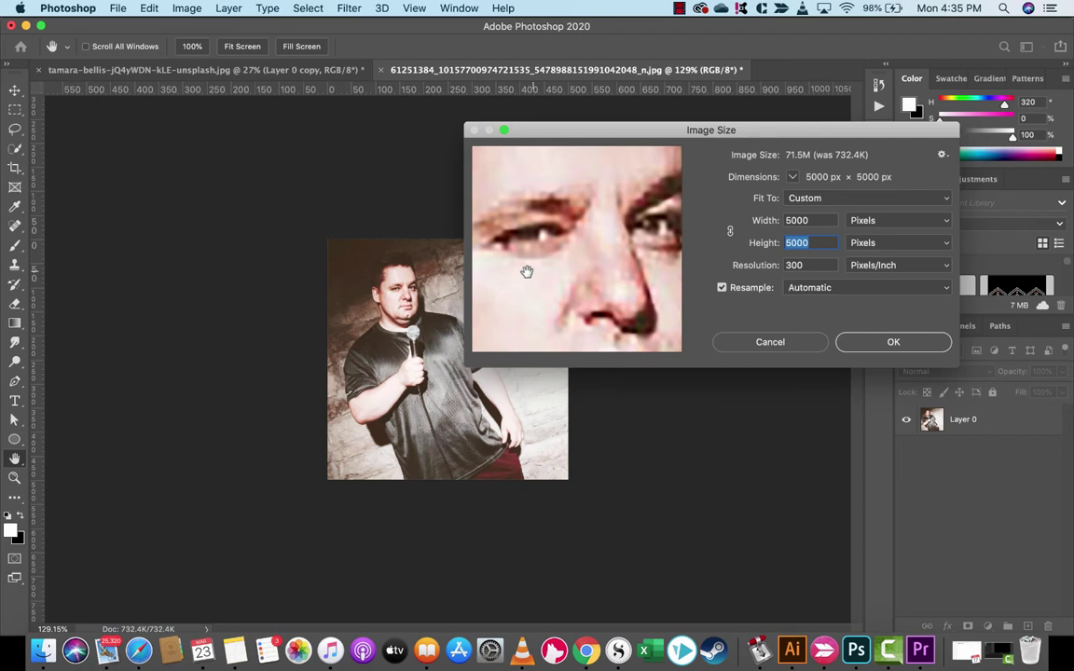
pyautogui.moveTo(527, 272); pyautogui.dragTo(556, 264)
pyautogui.click(846, 293)
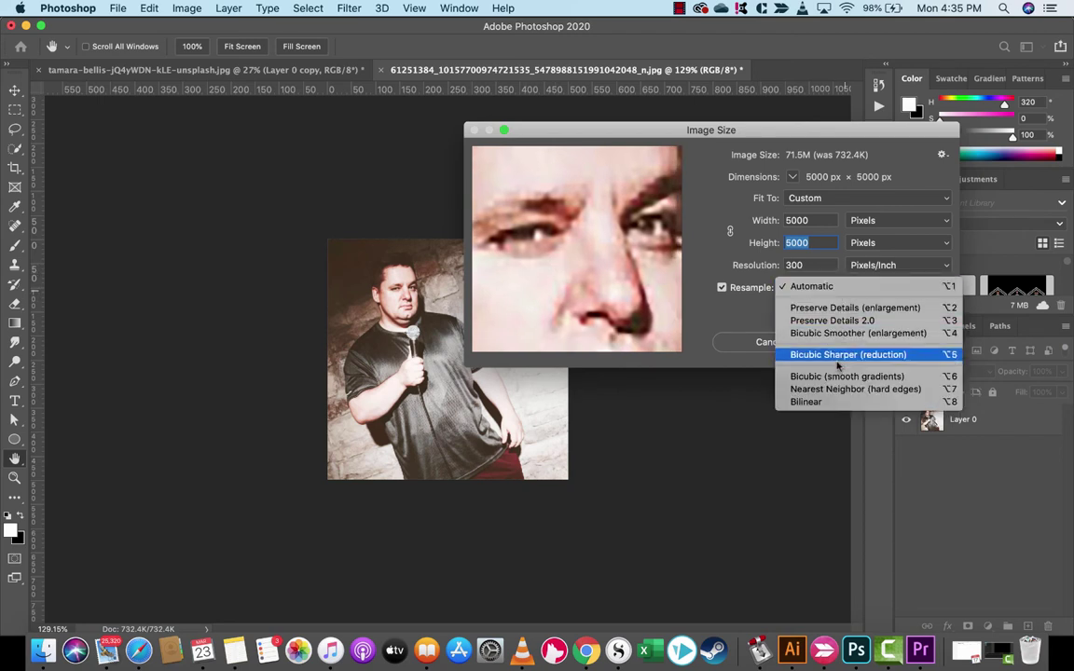
pyautogui.click(823, 388)
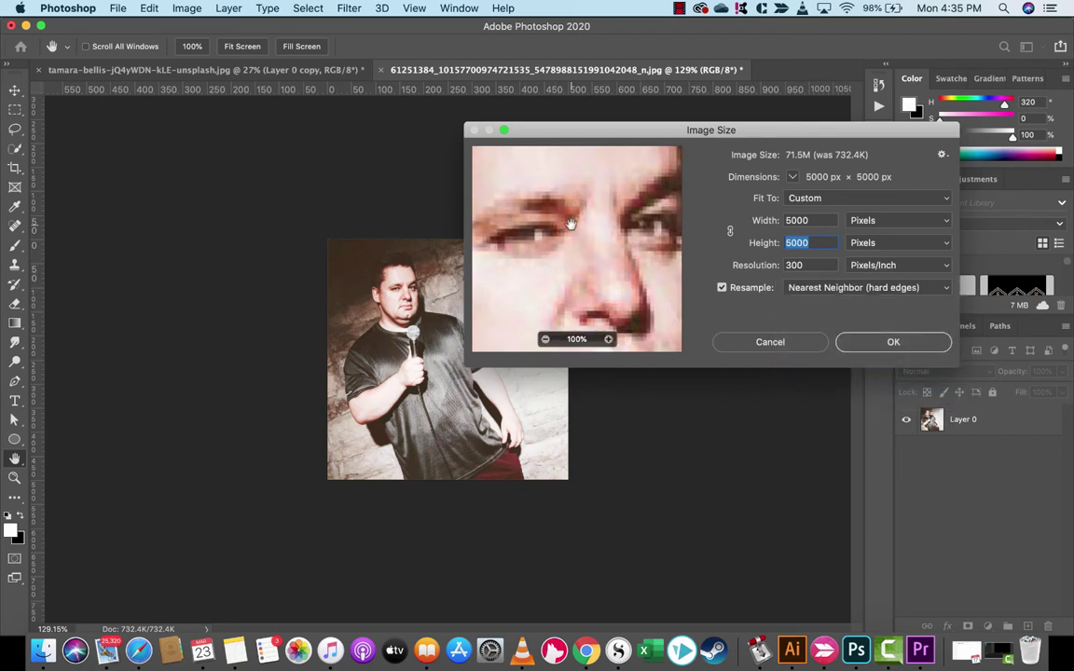
pyautogui.click(807, 292)
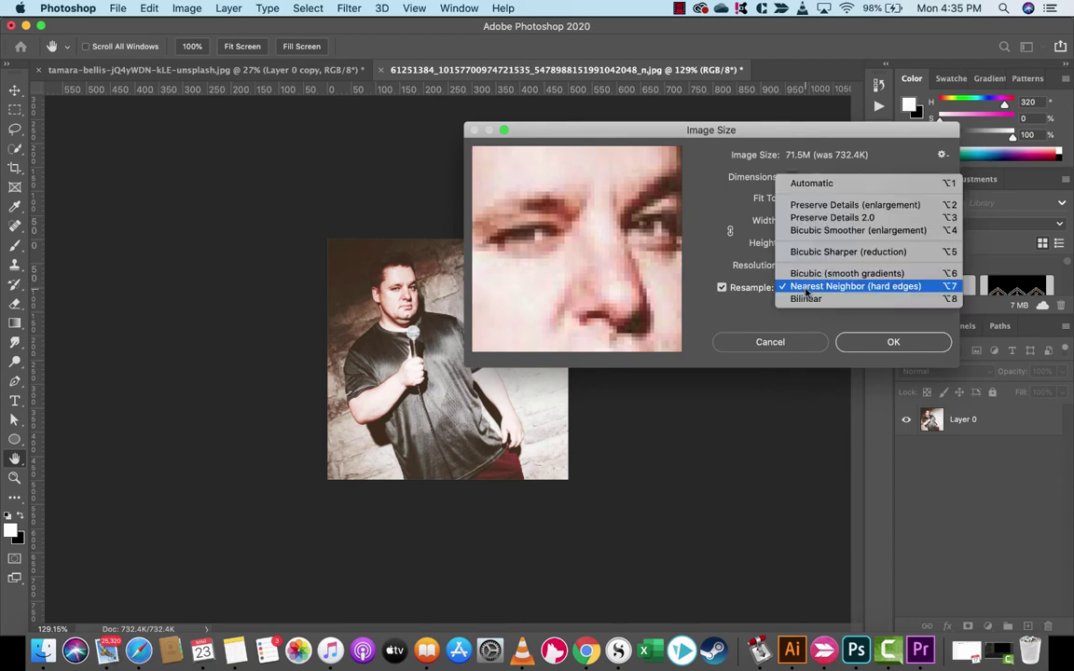
# Switch resampling to Preserve Details 2.0 and settle Reduce Noise at about 20%.
pyautogui.click(817, 218)
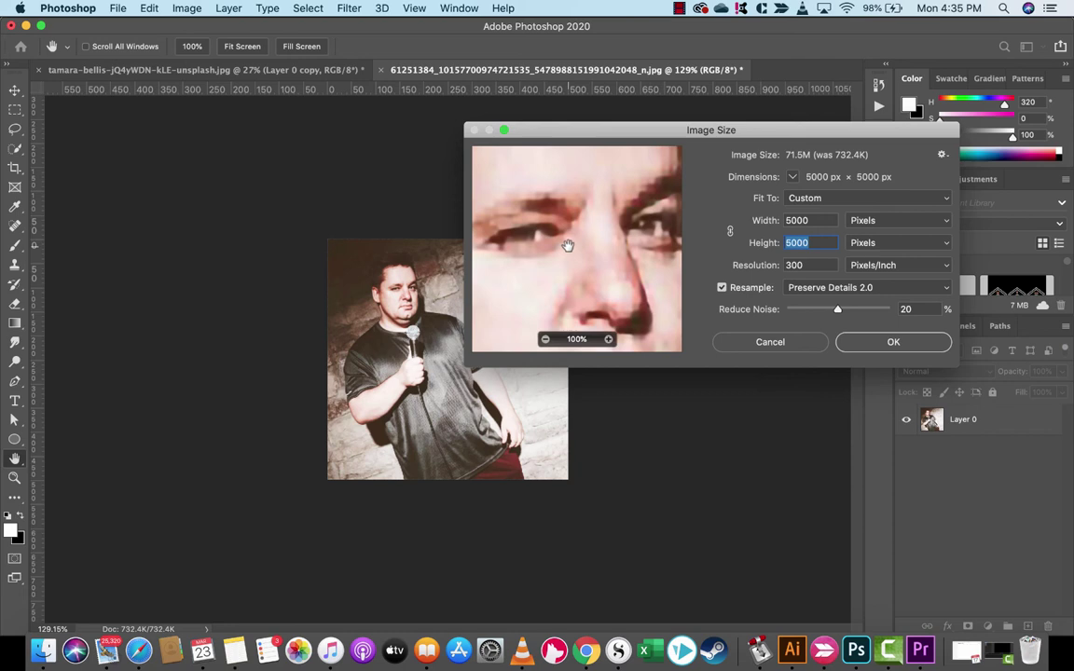
pyautogui.moveTo(567, 246); pyautogui.dragTo(612, 266)
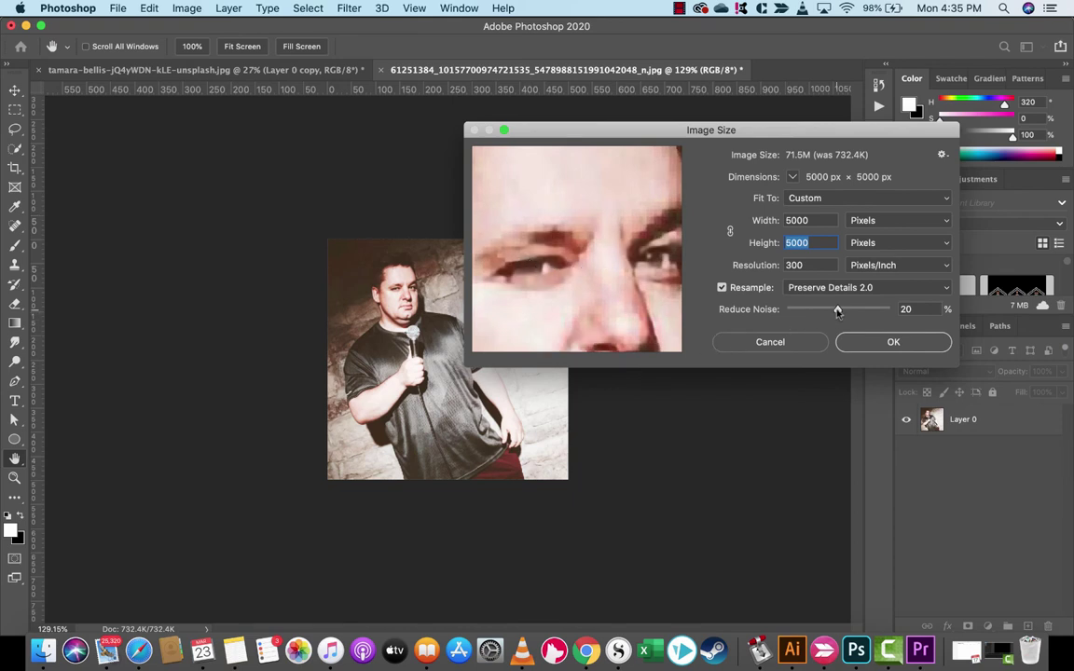
pyautogui.moveTo(837, 311); pyautogui.dragTo(782, 309)
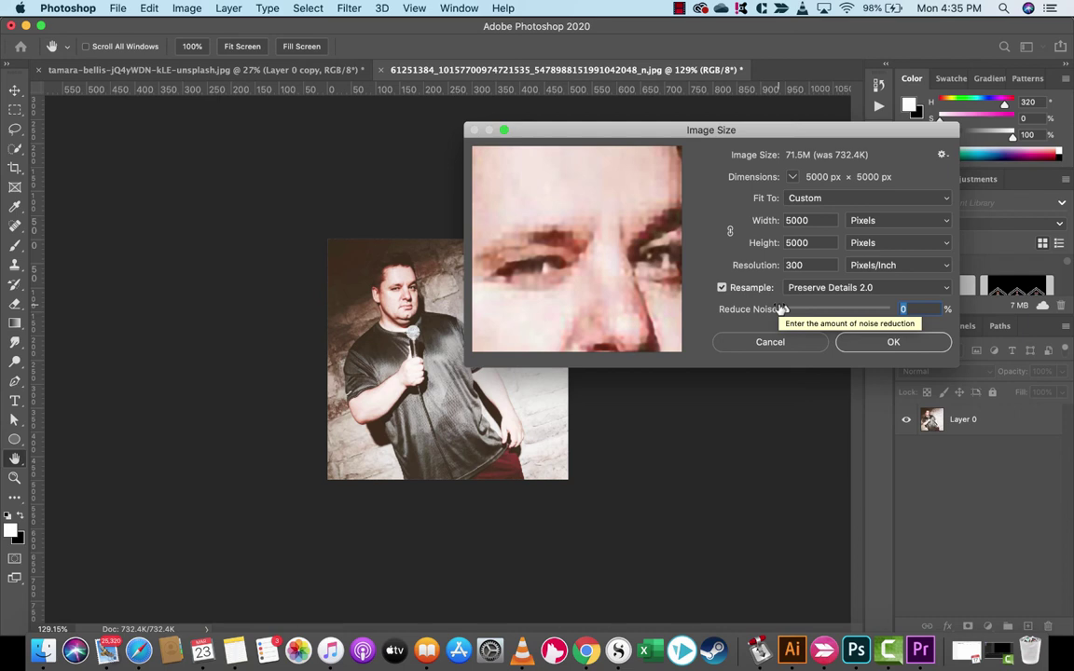
pyautogui.moveTo(781, 310); pyautogui.dragTo(890, 308)
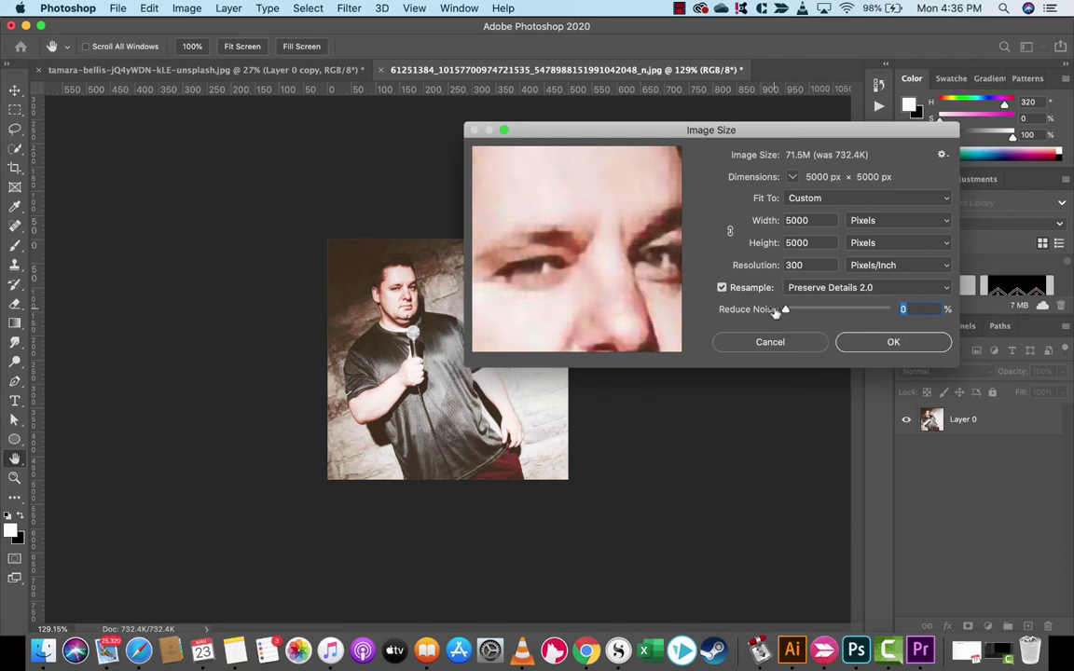
pyautogui.click(819, 311)
pyautogui.moveTo(821, 311); pyautogui.dragTo(838, 311)
# Apply the 5000 × 5000 px Preserve Details 2.0 upscale and zoom out to inspect it.
pyautogui.click(876, 344)
pyautogui.scroll(-5, 492, 326)
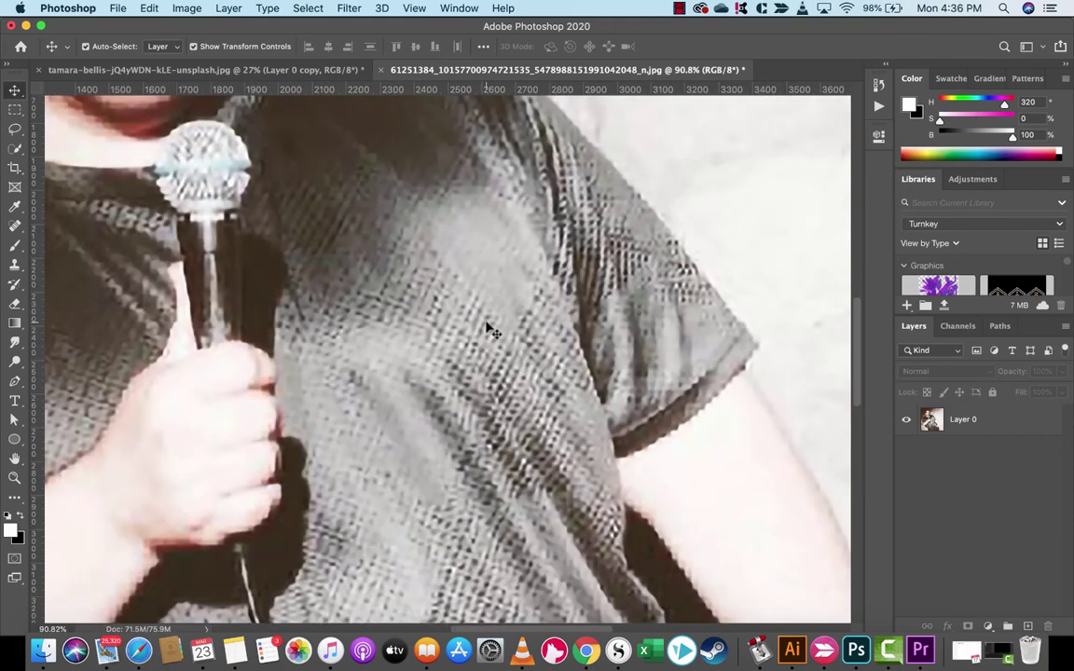
pyautogui.scroll(5, 487, 325)
pyautogui.hscroll(-2, 487, 325)
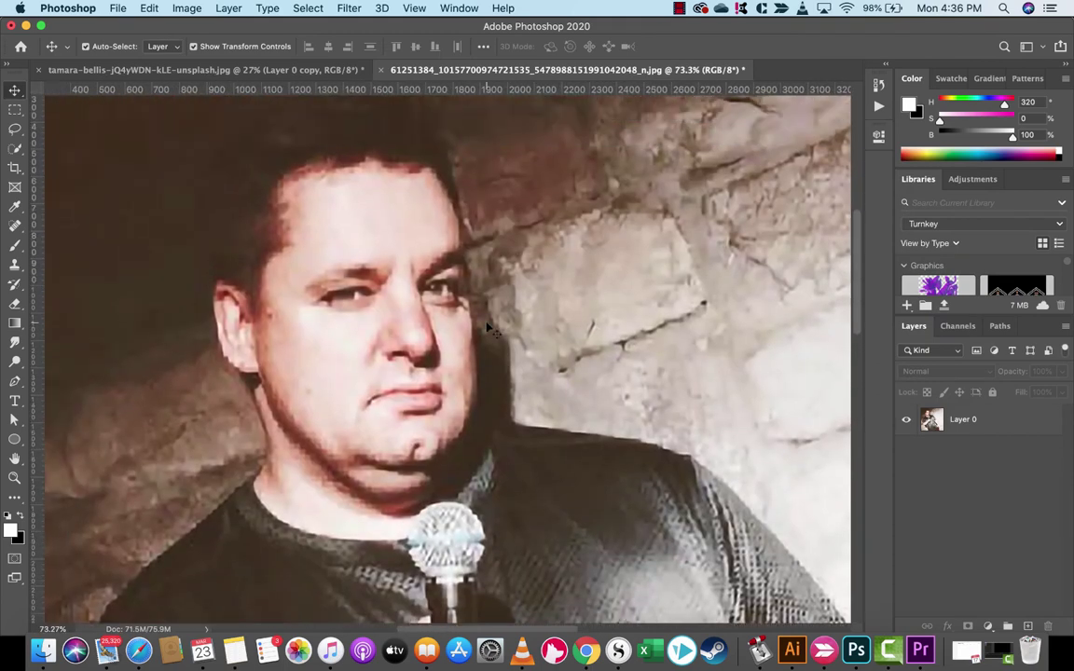
pyautogui.scroll(-2, 487, 326)
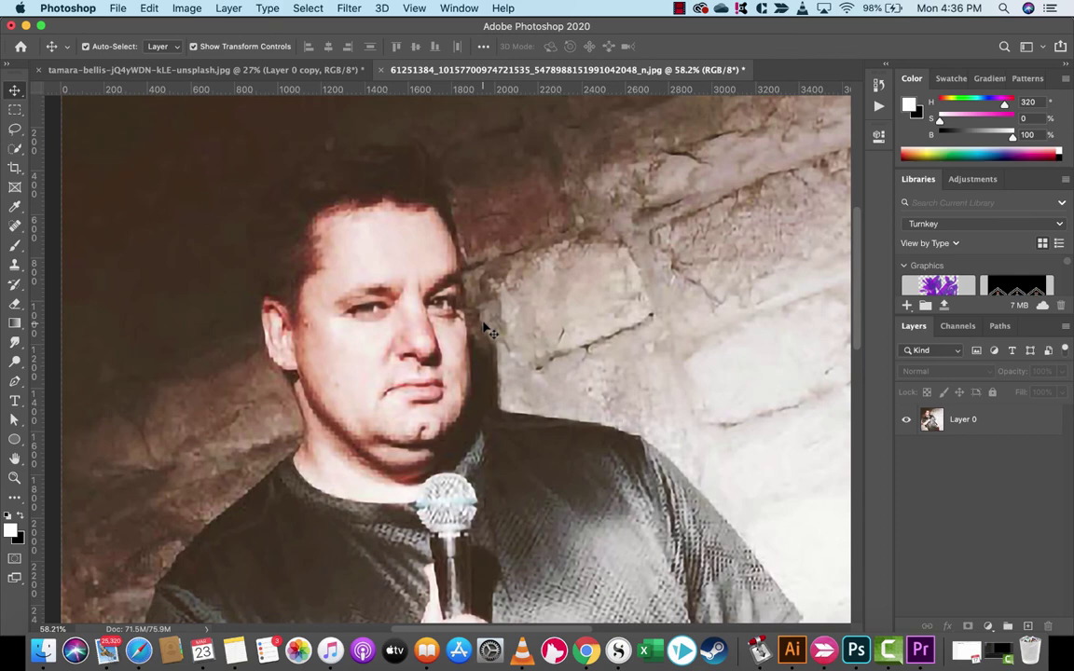
pyautogui.scroll(-3, 486, 328)
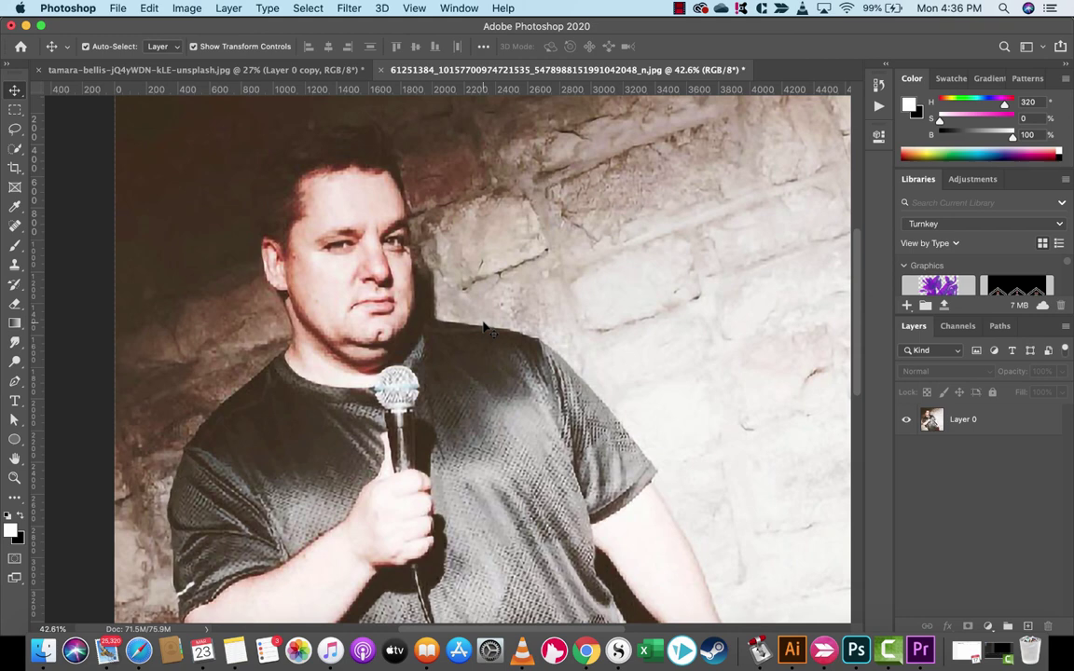
pyautogui.click(82, 7)
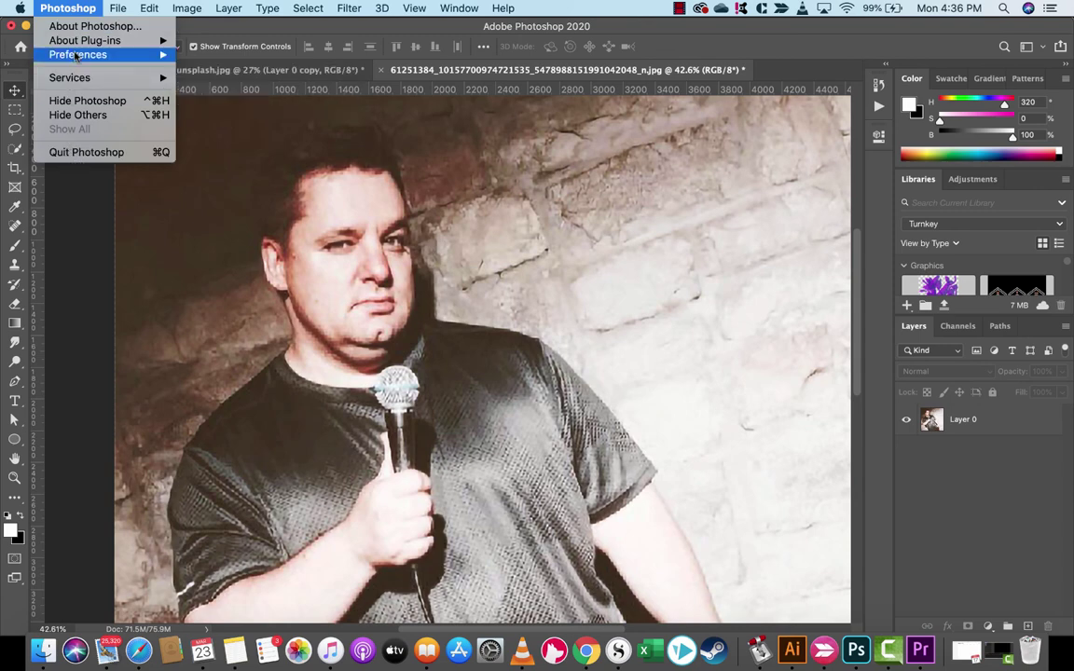
pyautogui.moveTo(69, 55)
pyautogui.click(213, 305)
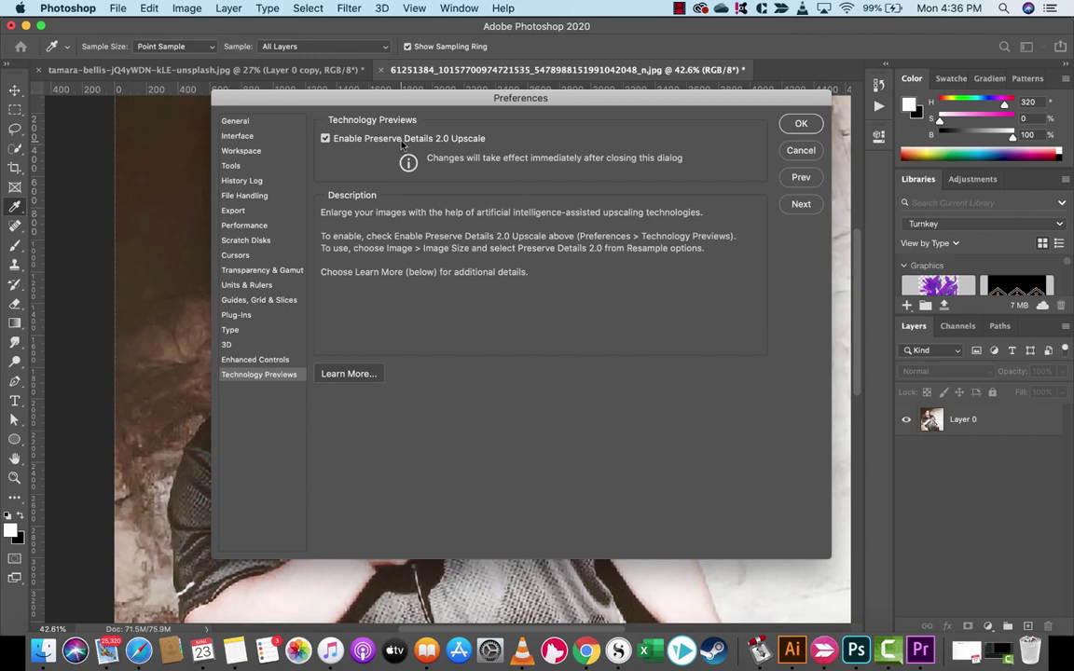
pyautogui.click(801, 150)
pyautogui.press('v')
pyautogui.click(307, 8)
pyautogui.moveTo(186, 8)
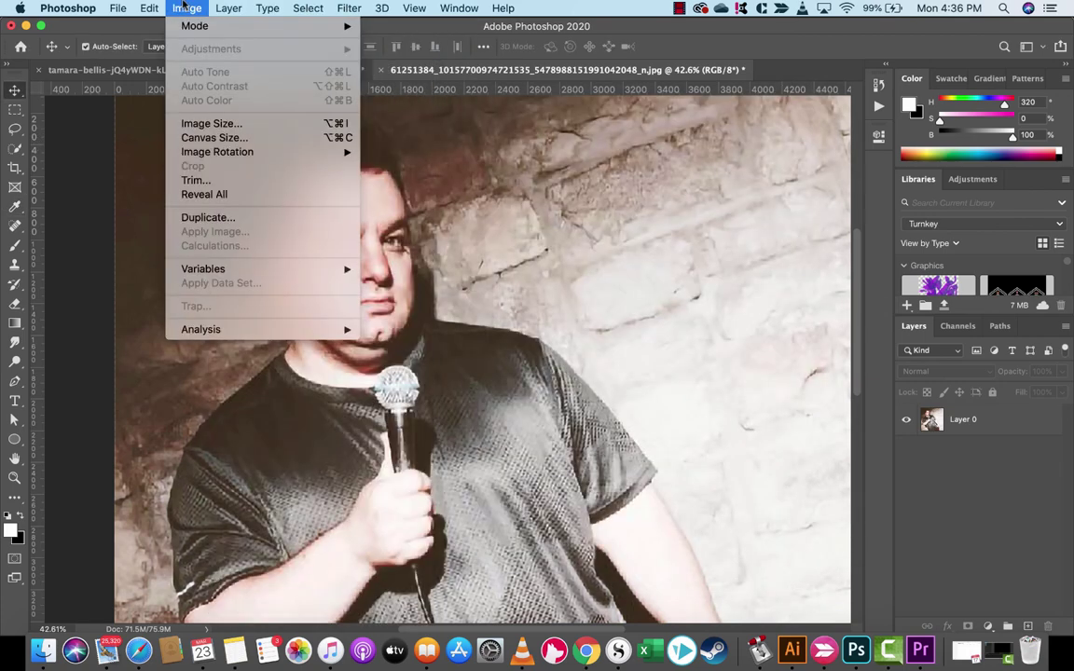
pyautogui.click(276, 122)
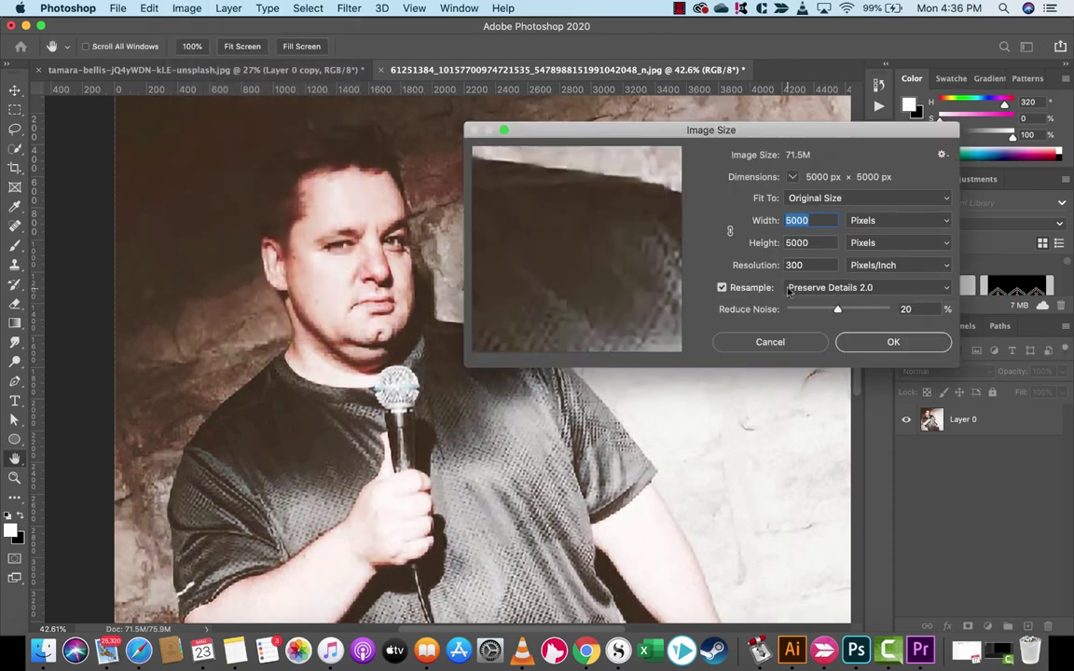
pyautogui.click(810, 290)
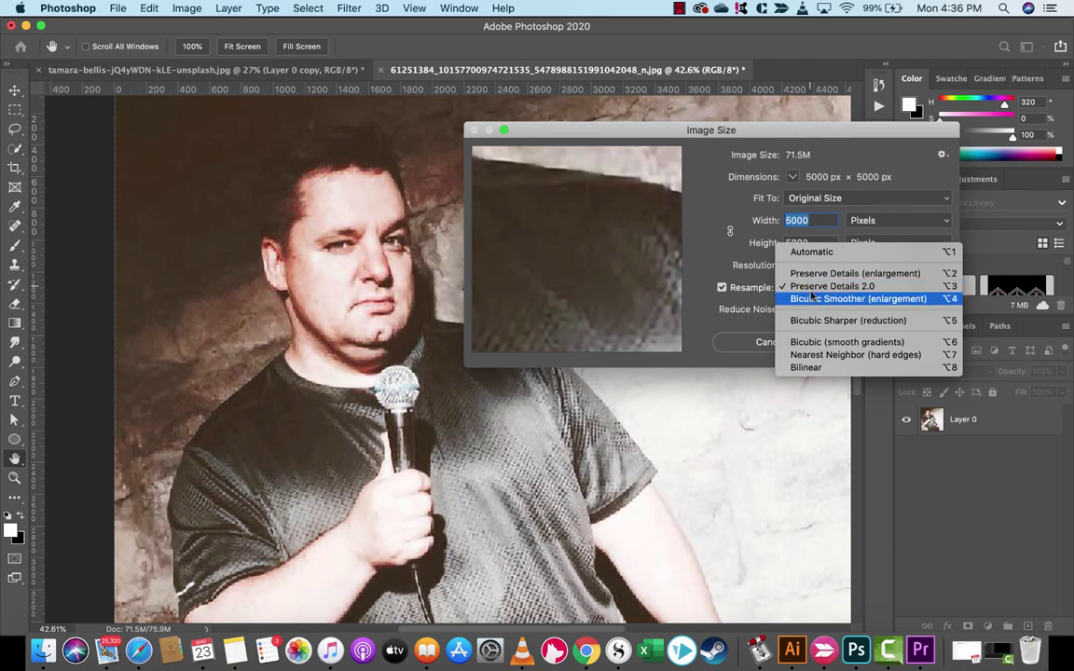
pyautogui.click(814, 275)
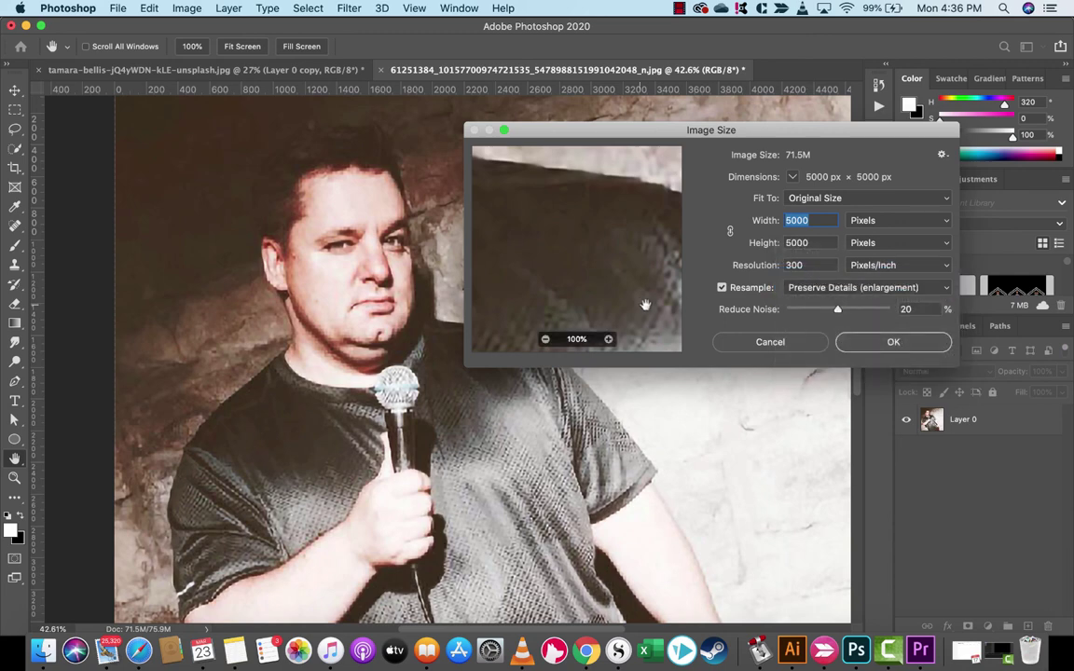
pyautogui.click(761, 341)
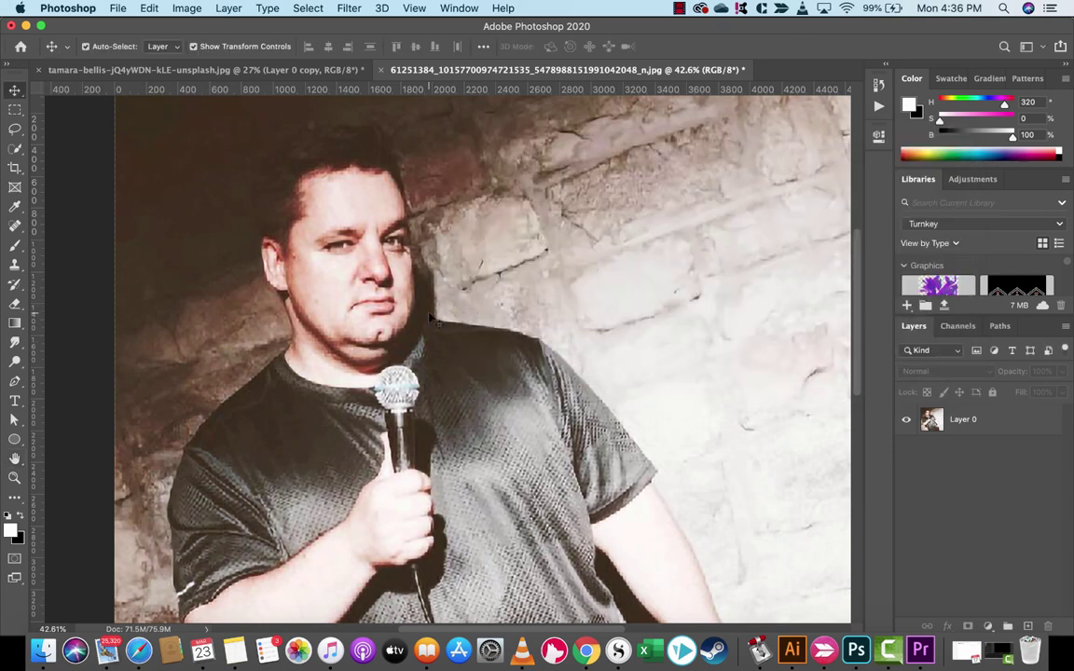
pyautogui.click(679, 8)
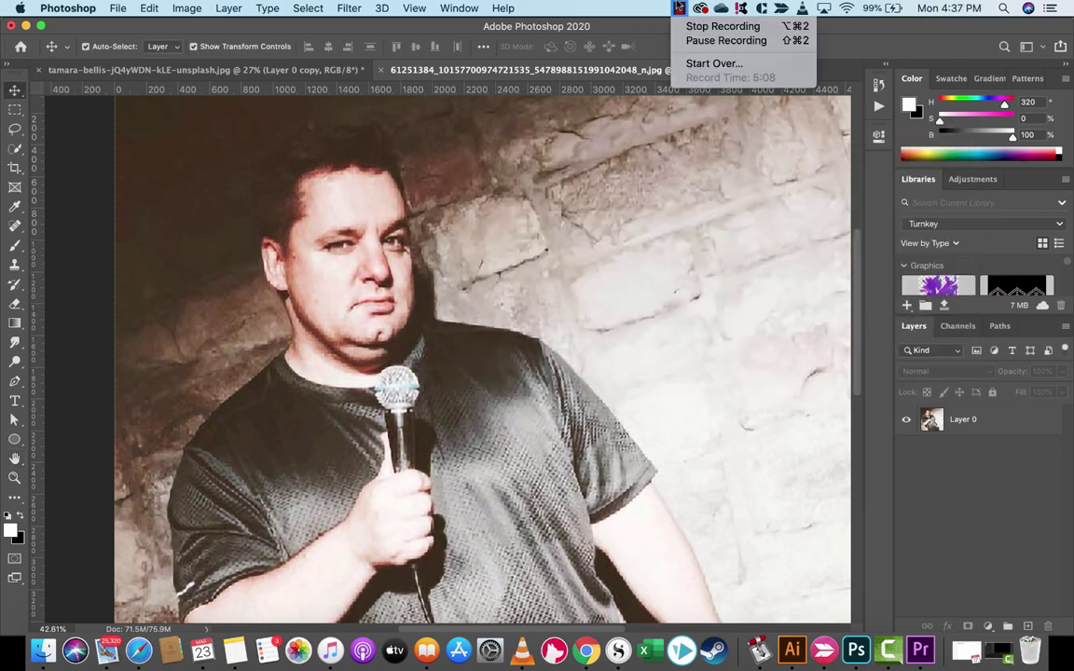